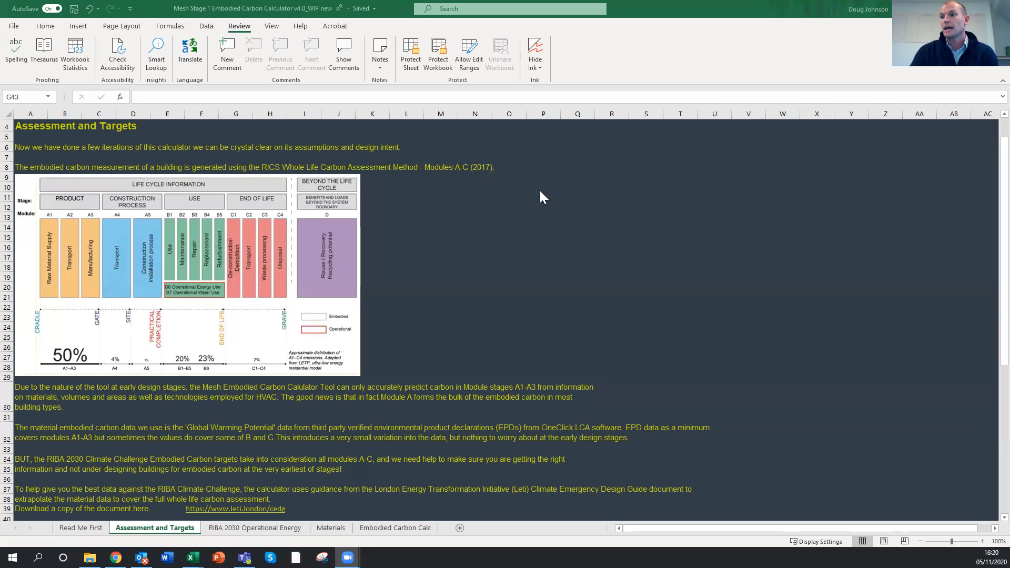
Review the guidance on the Read Me First, Assessment and Targets, and RIBA 2030 Operational Energy sheets
click(80, 529)
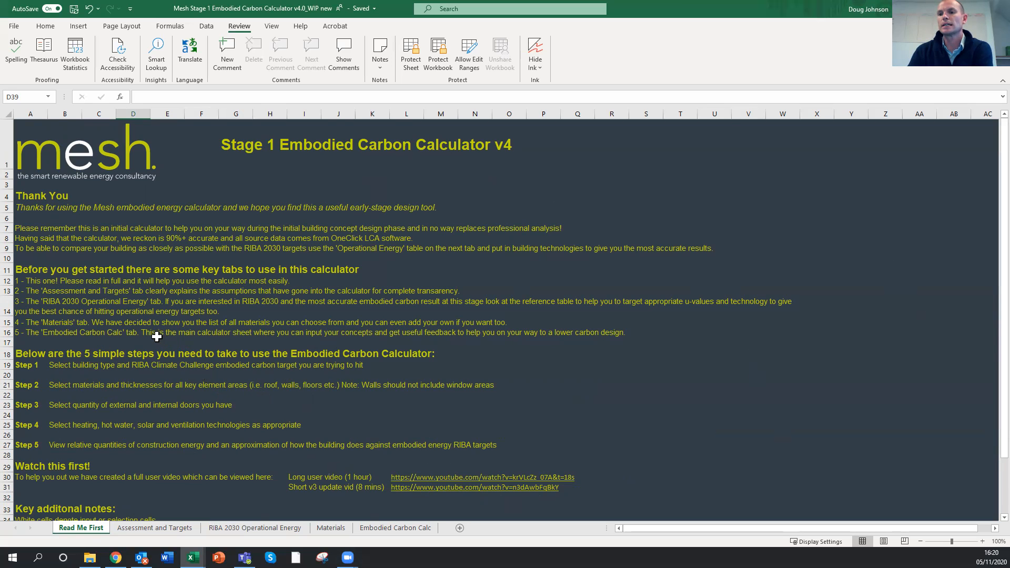
scroll(155, 337, down, 2)
scroll(153, 333, up, 3)
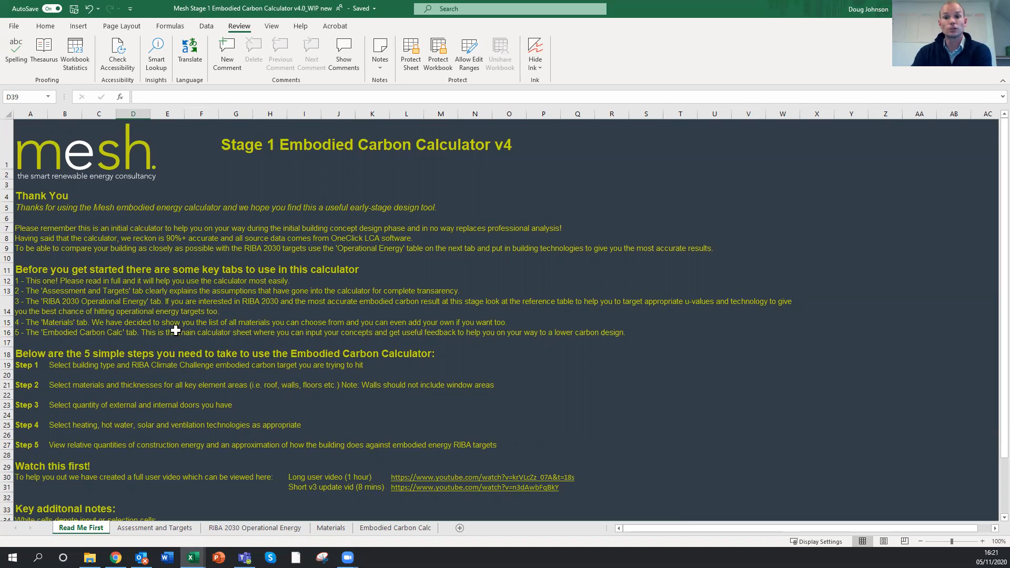
click(157, 528)
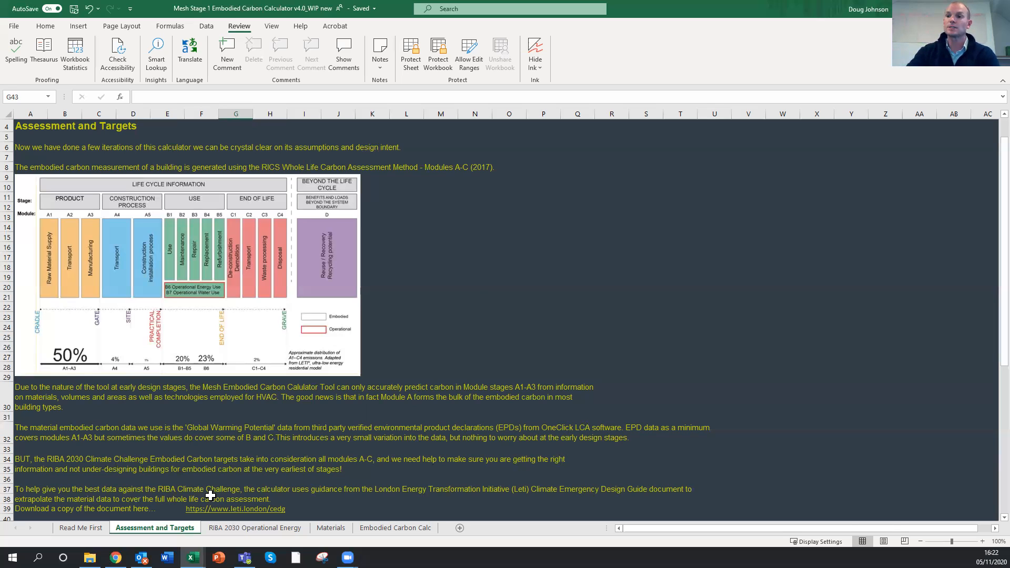
click(241, 529)
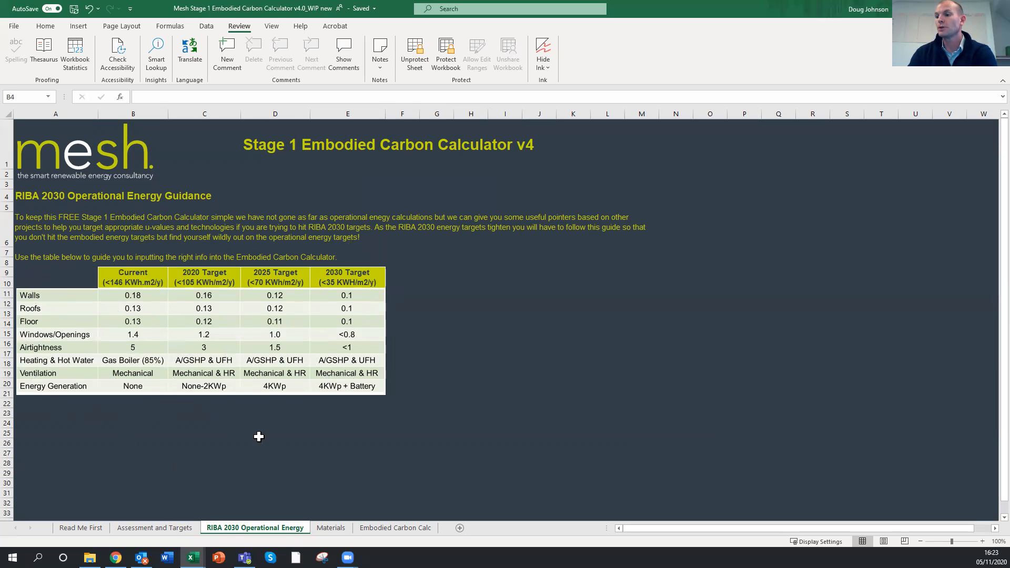
Examine the Materials sheet's global warming potential and thermal conductivity values, including the custom Playdoh entry in row 61
click(330, 528)
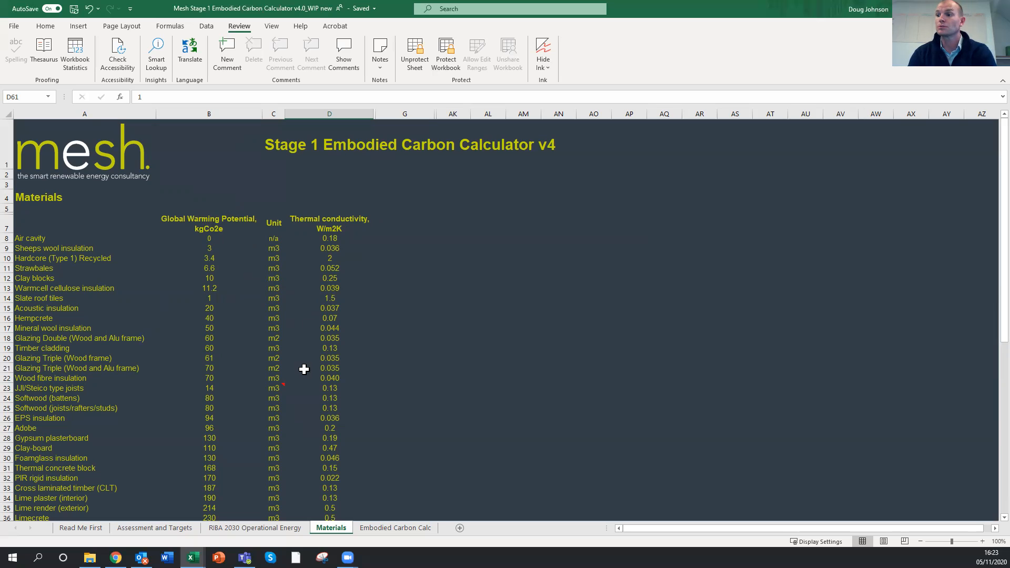
scroll(210, 365, down, 1)
scroll(142, 259, down, 8)
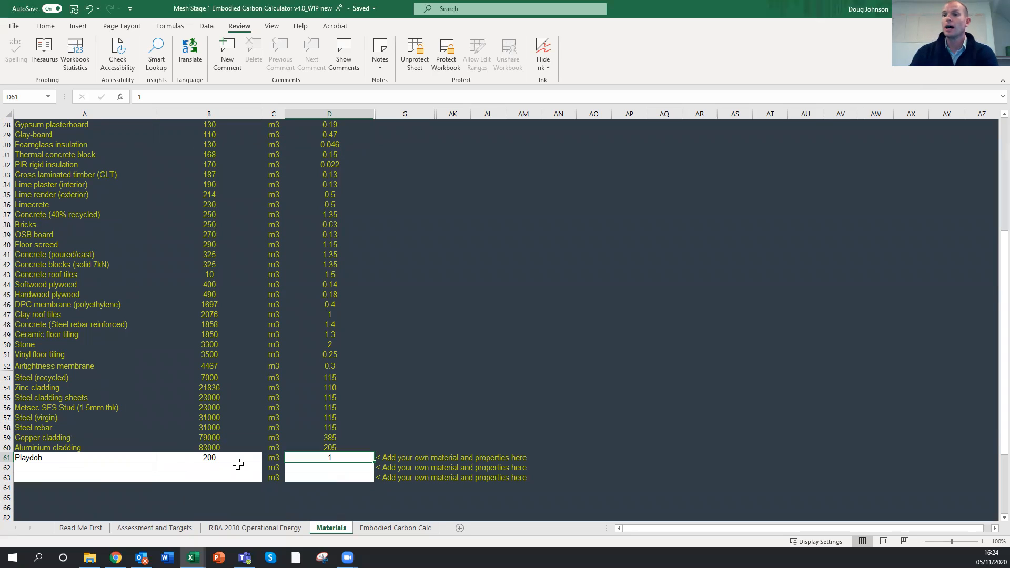
click(115, 458)
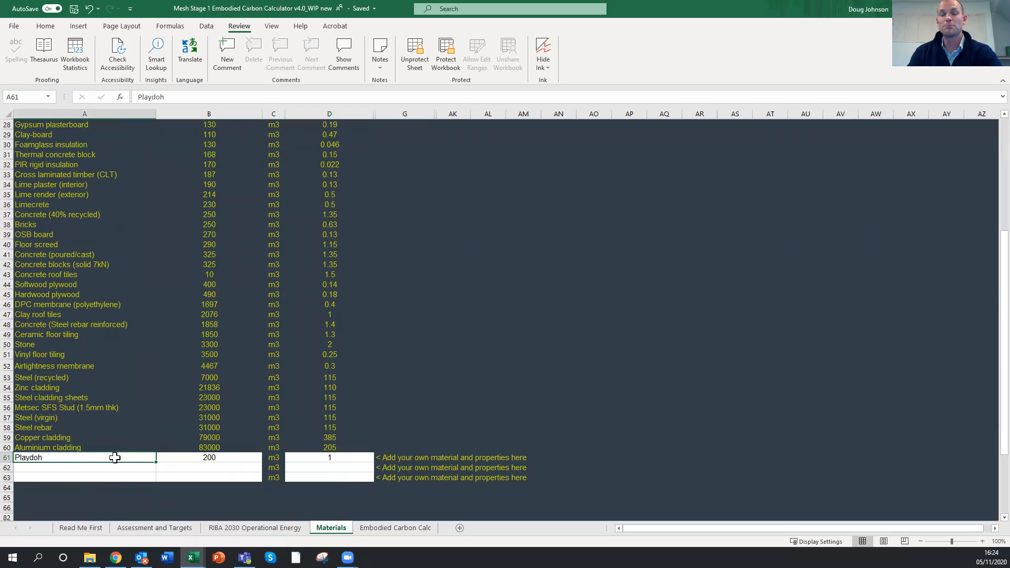
click(214, 458)
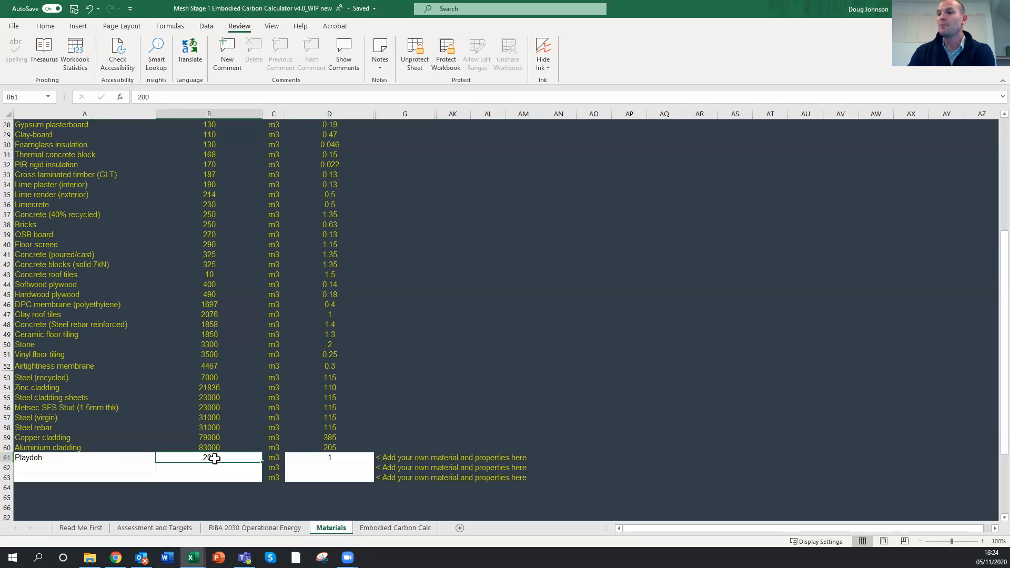
click(320, 459)
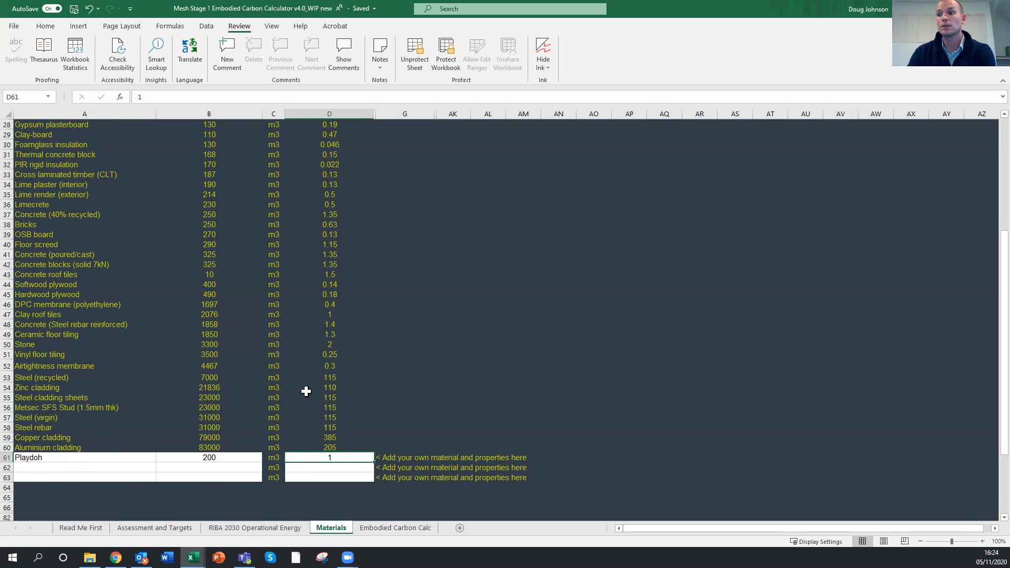
scroll(205, 252, up, 8)
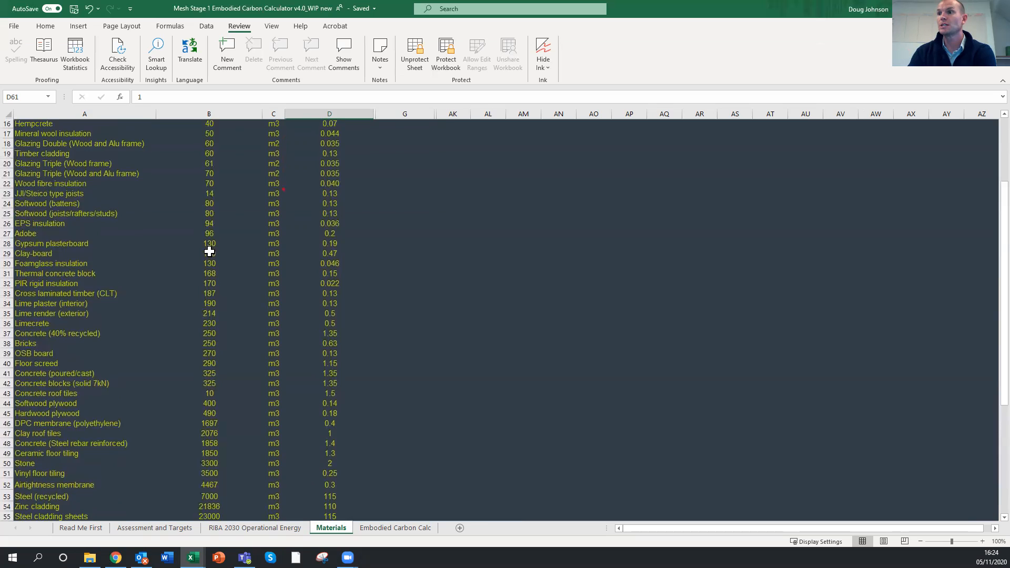
scroll(209, 252, up, 1)
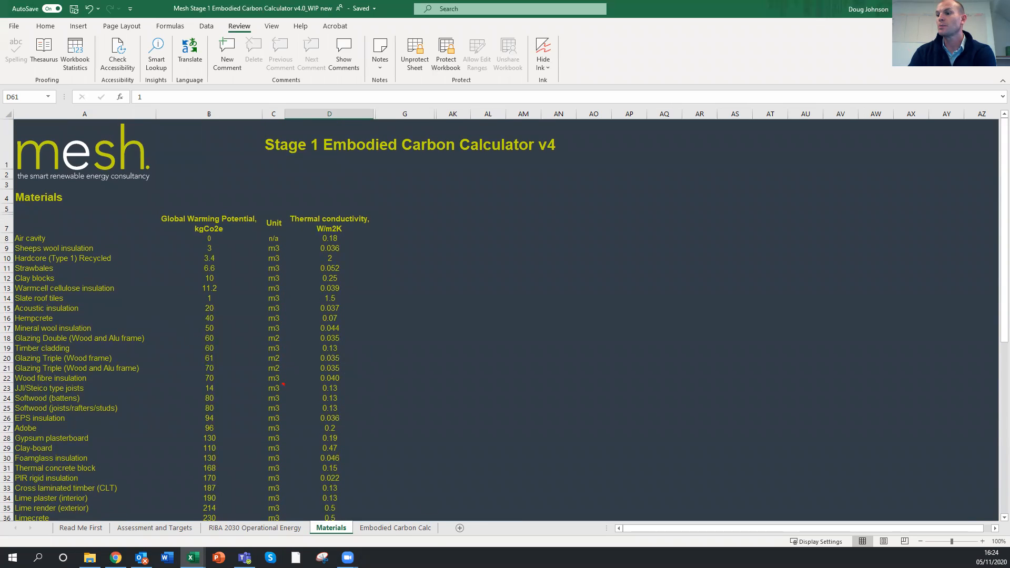
On the Embodied Carbon Calc sheet, enter the building name as the owner's first name in the possessive followed by "House"
click(392, 530)
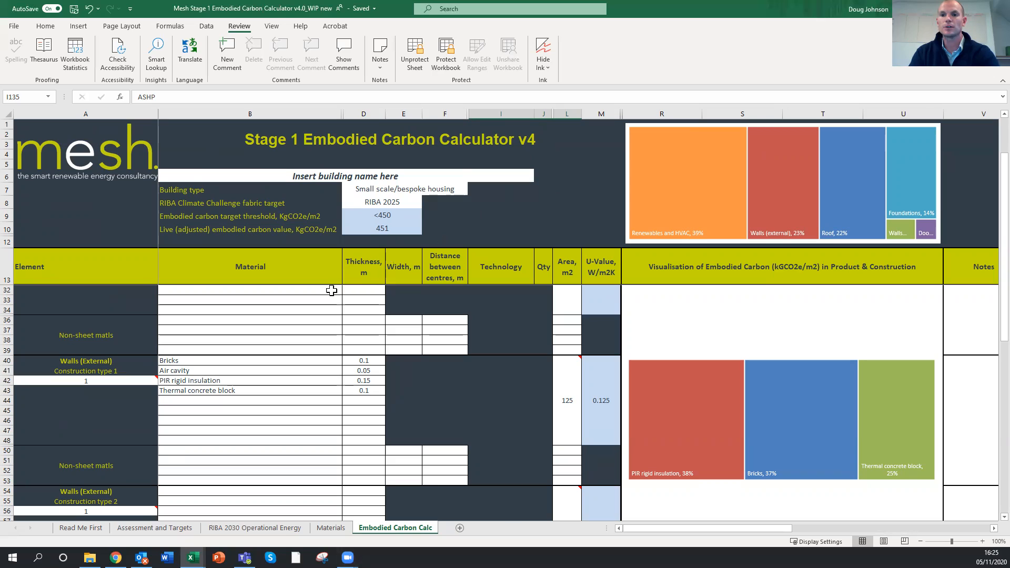
click(361, 178)
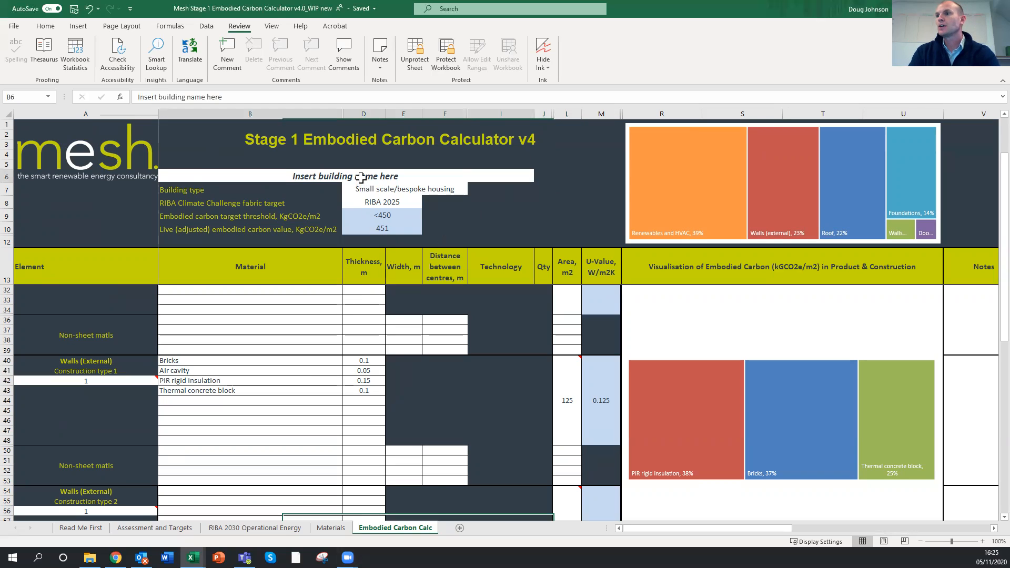
click(877, 529)
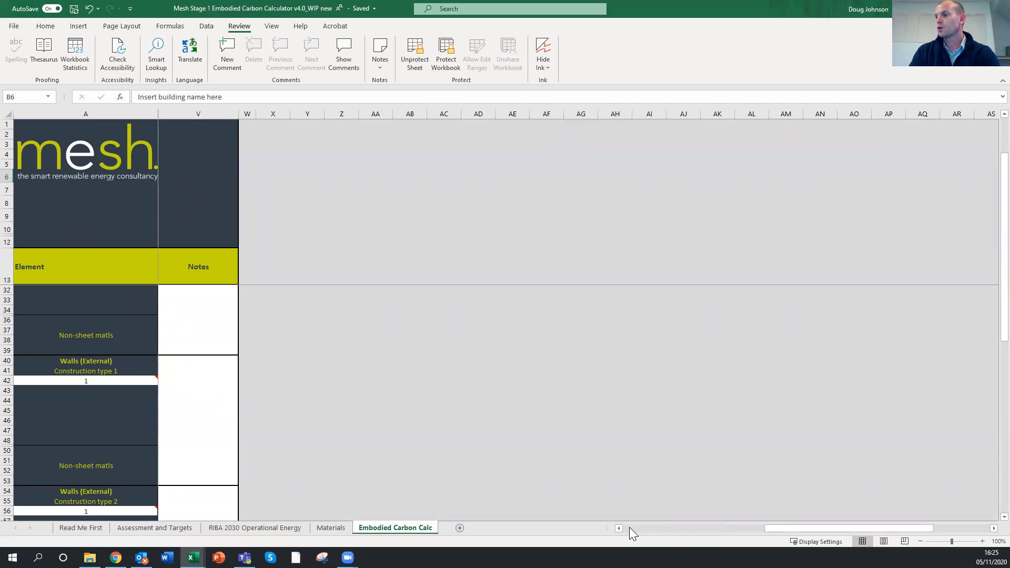
click(629, 527)
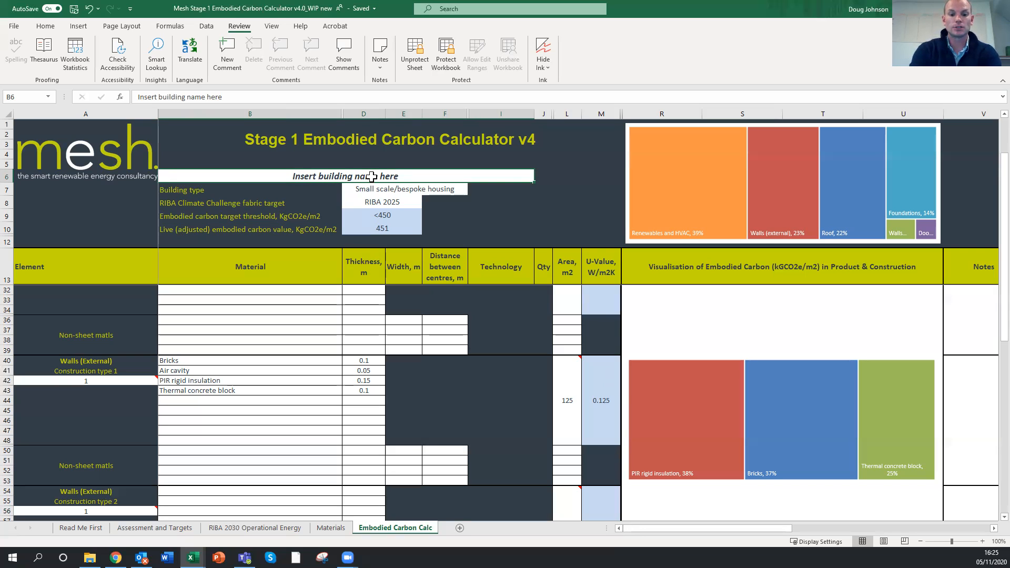
text(Doug's House)
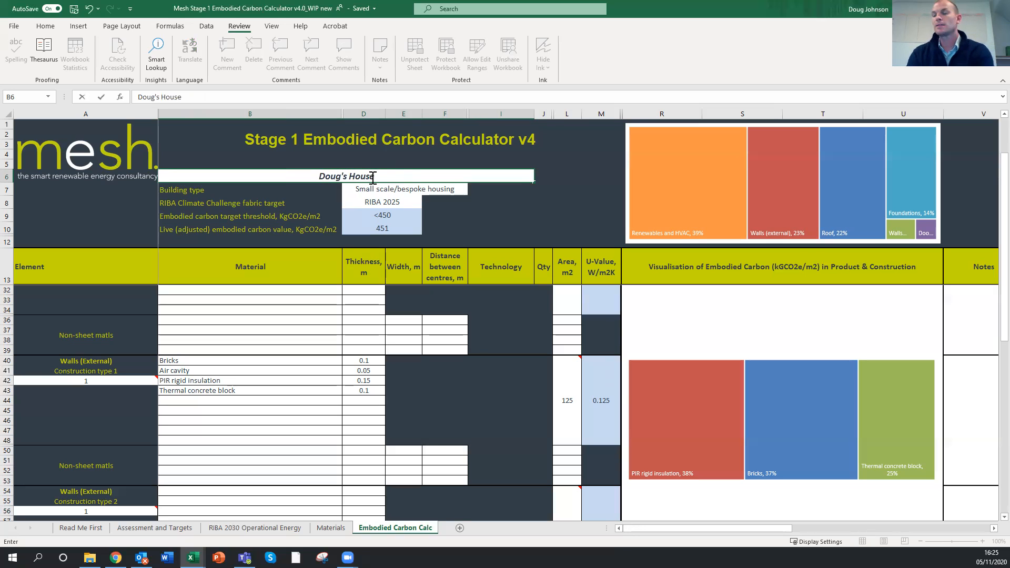
key(Return)
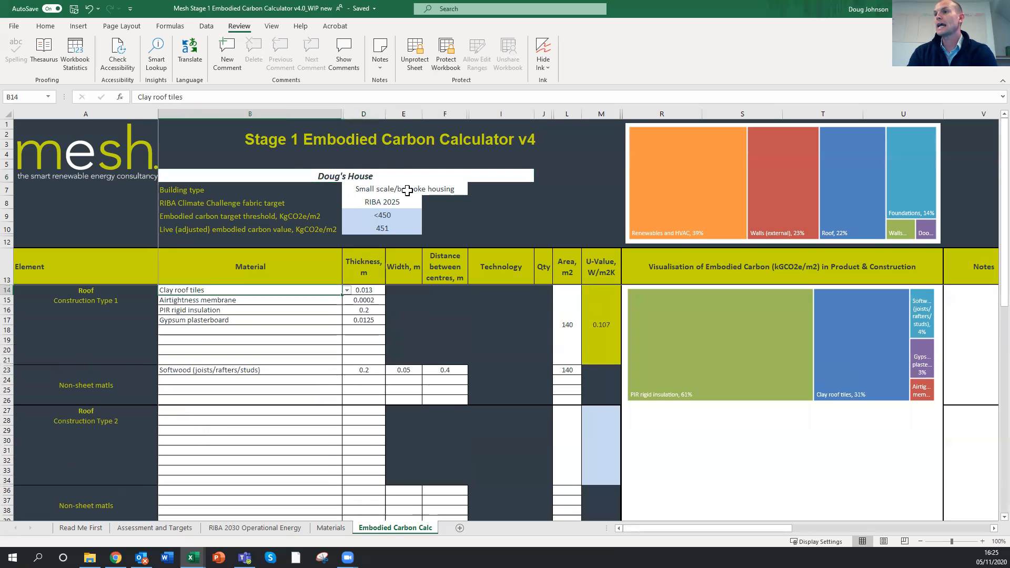
Choose Small scale/bespoke housing as the building type
click(408, 192)
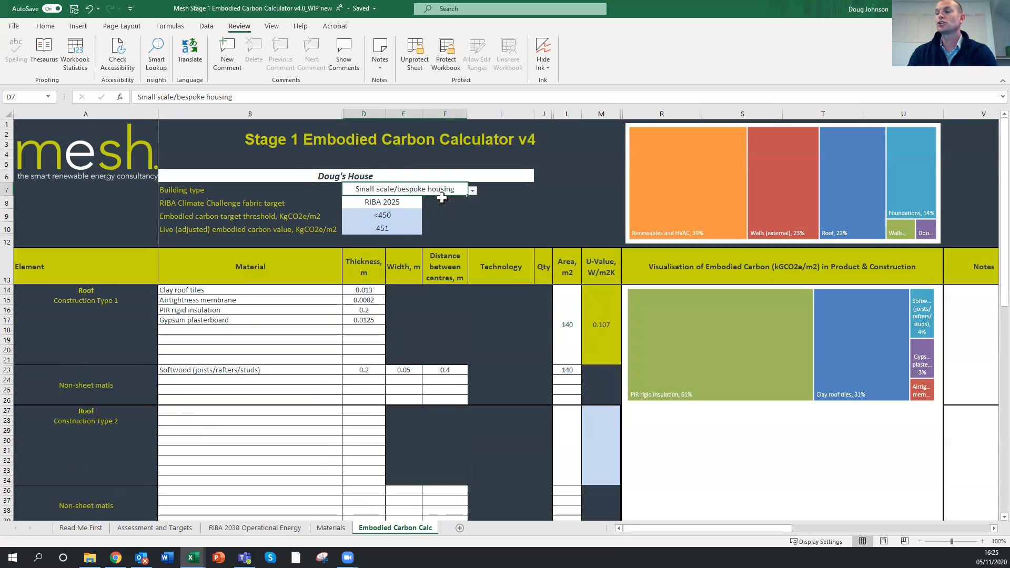
click(474, 191)
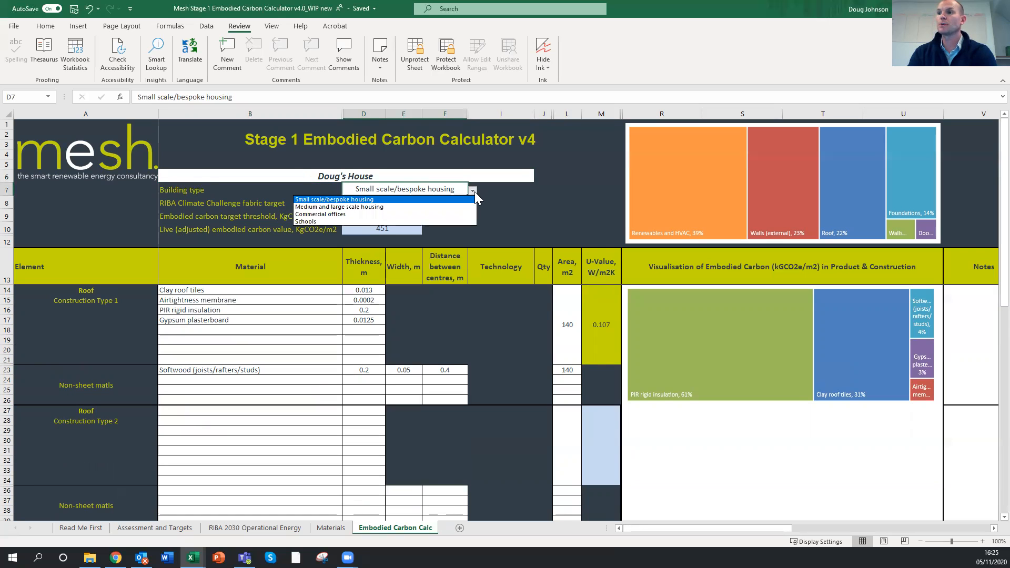
click(373, 204)
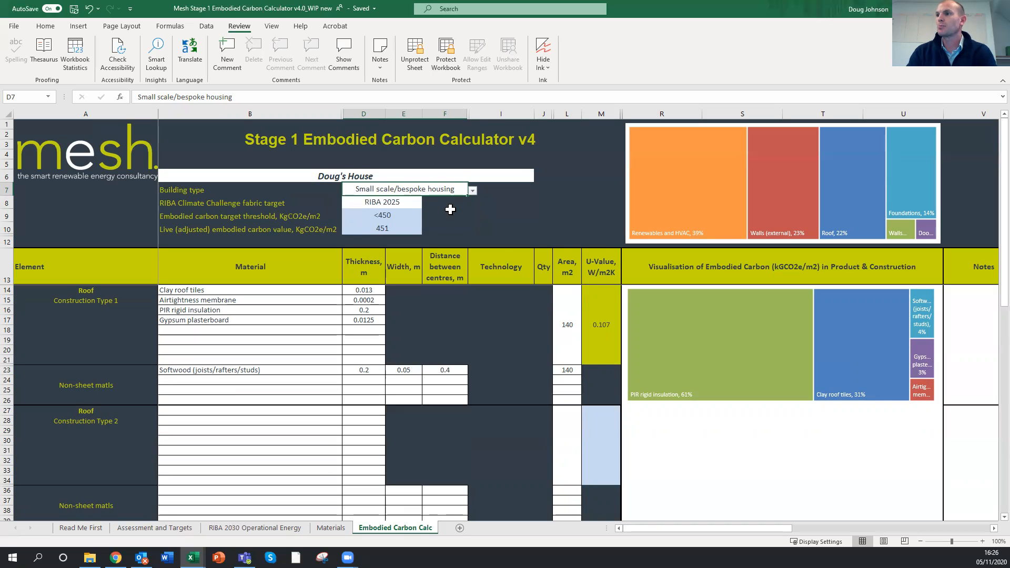
Switch the RIBA Climate Challenge fabric target to RIBA 2020 and back to RIBA 2025
click(402, 204)
click(427, 204)
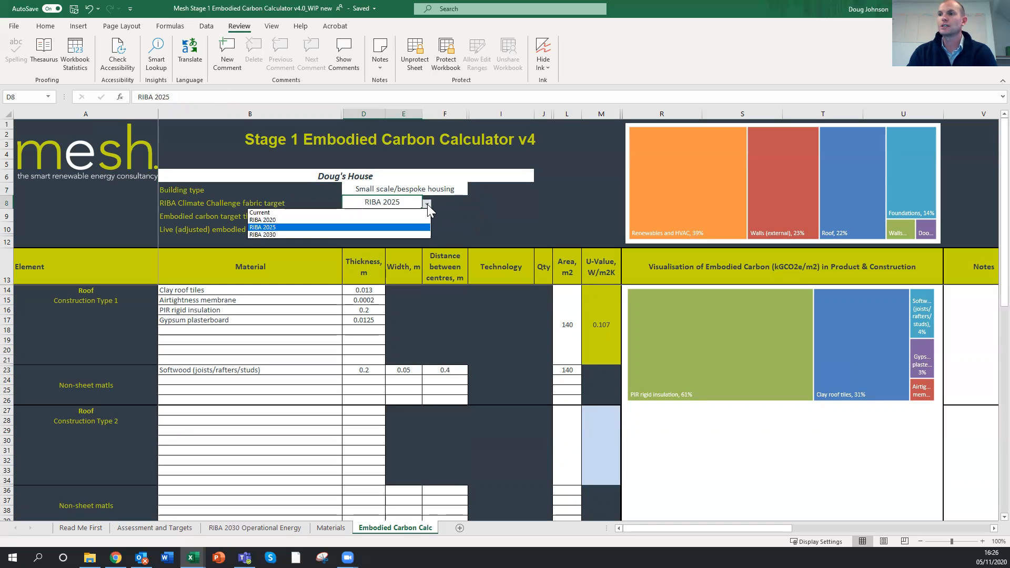
click(285, 220)
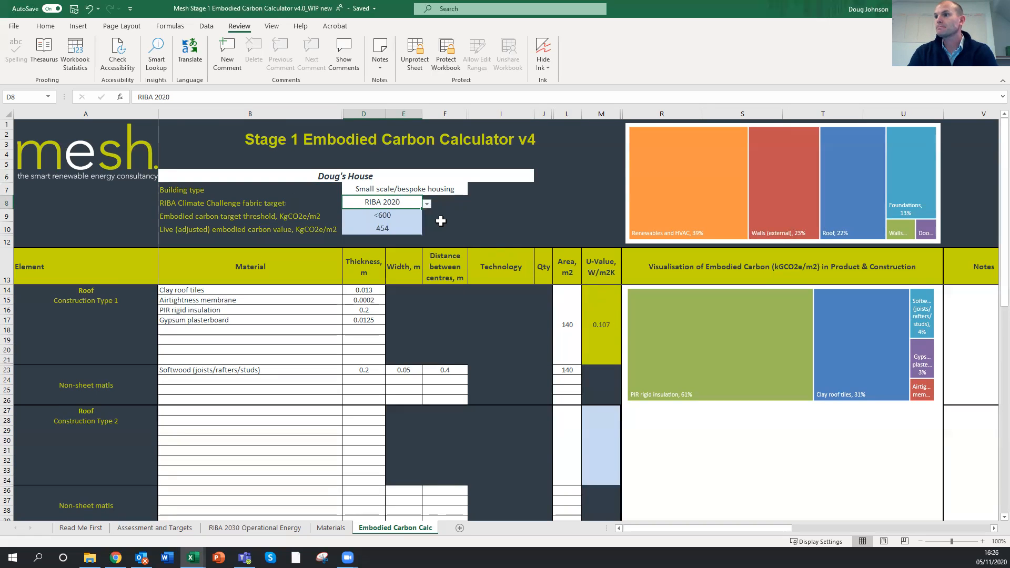
click(428, 205)
click(381, 227)
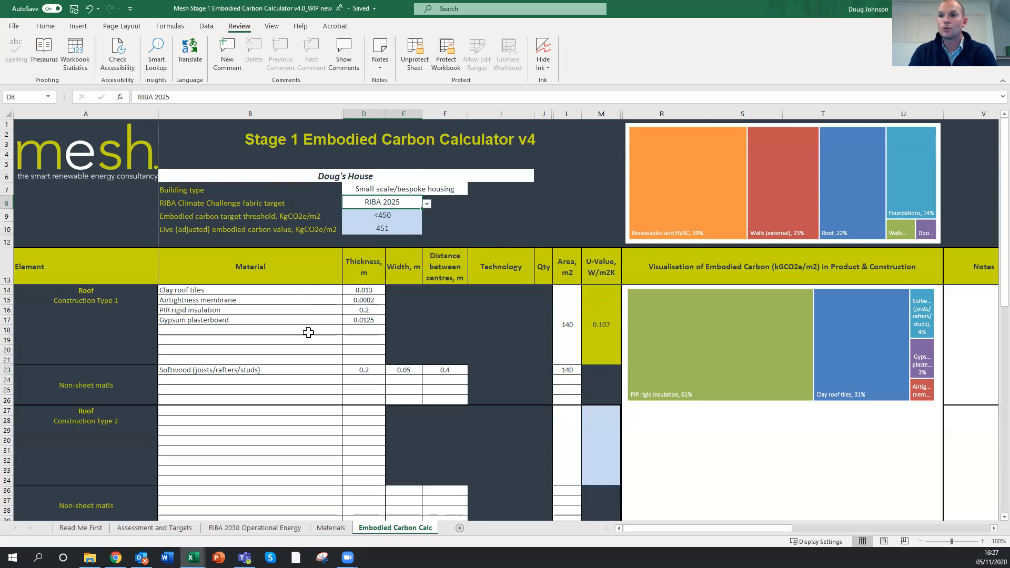
Examine the element sections and the overall embodied carbon breakdown chart for renewables and HVAC, walls, roof, foundations and doors
scroll(309, 333, down, 7)
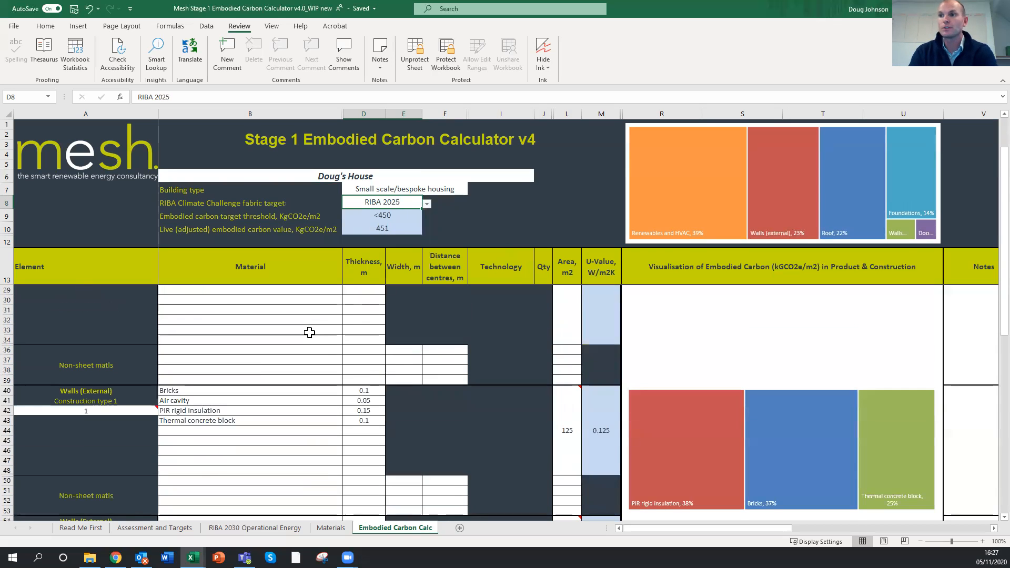
scroll(312, 331, up, 7)
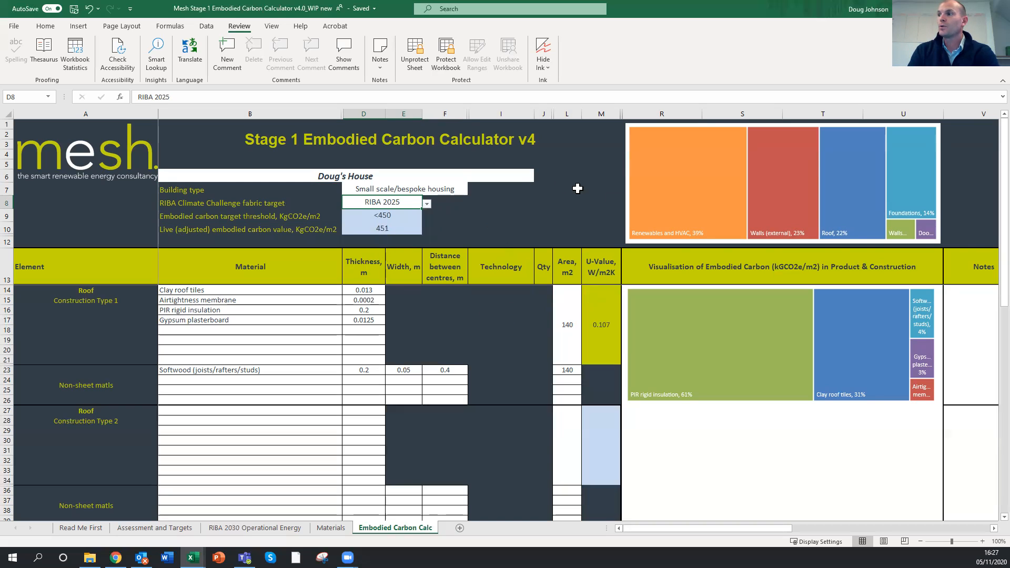
mouse_move(651, 146)
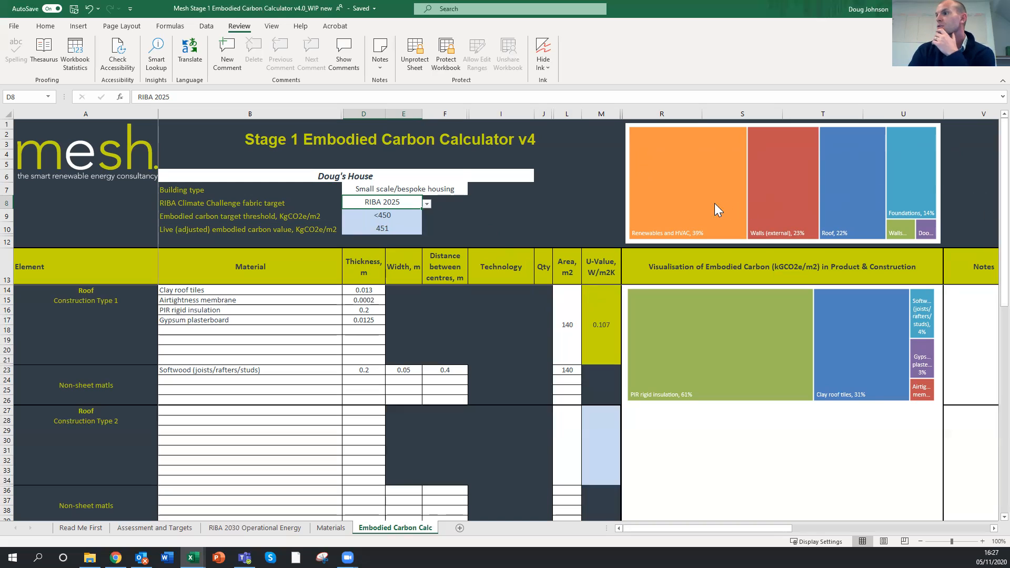
mouse_move(713, 204)
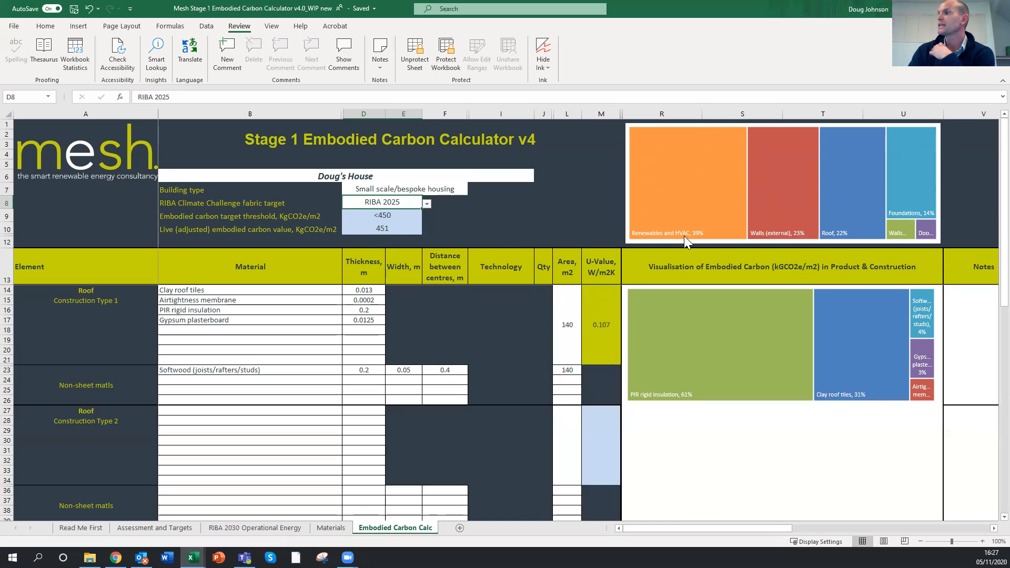
mouse_move(703, 235)
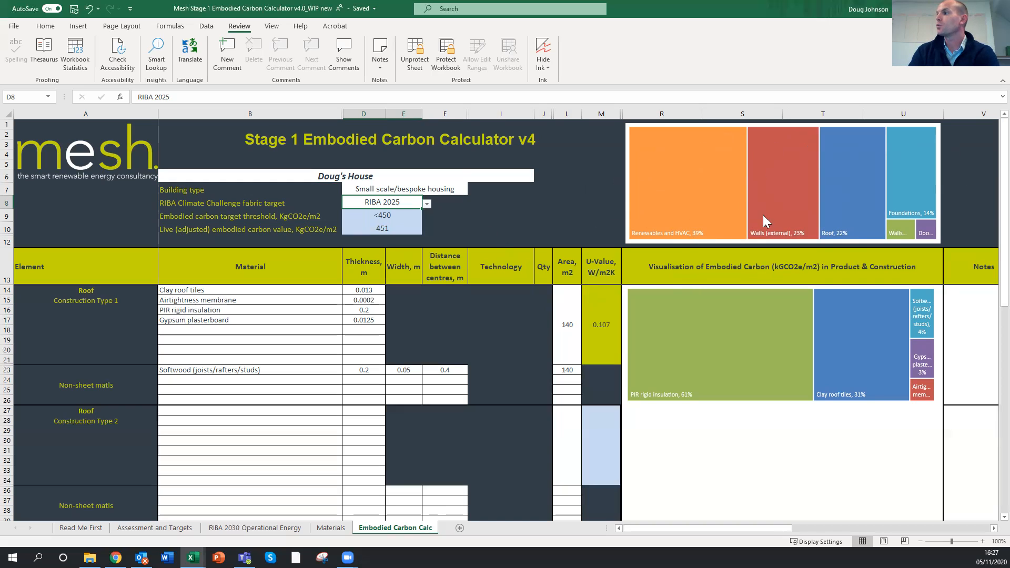
mouse_move(863, 186)
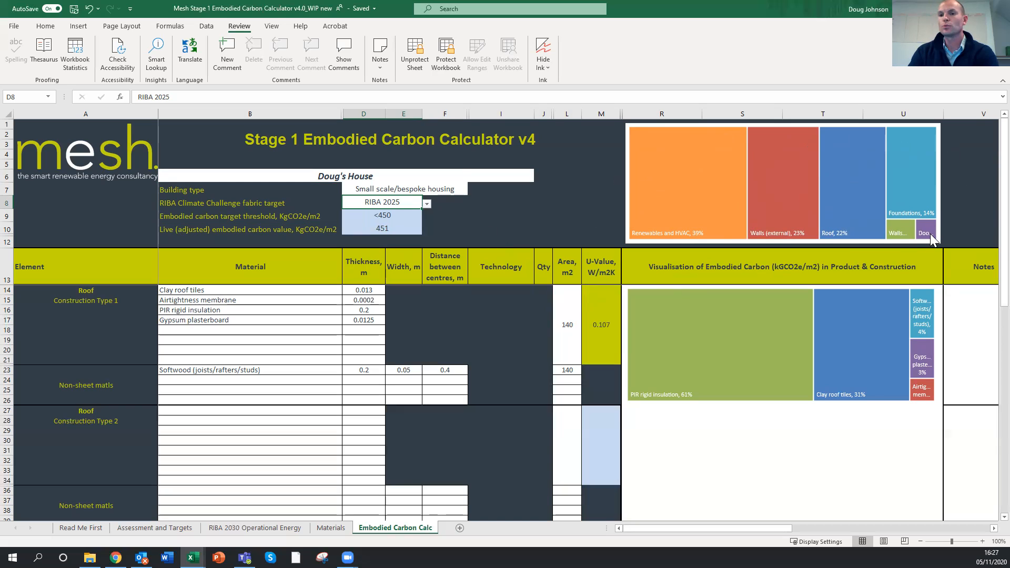
mouse_move(925, 236)
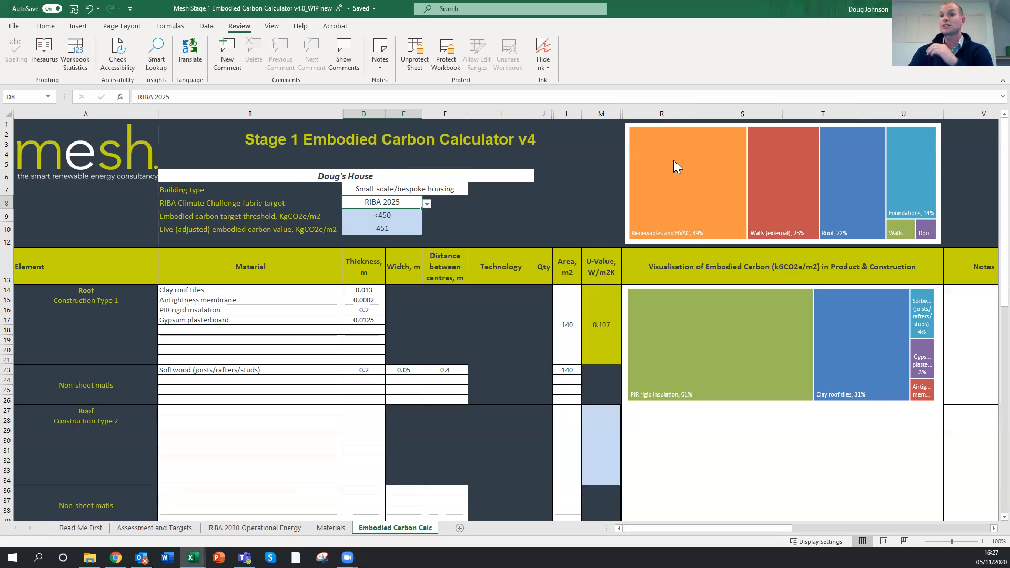
mouse_move(675, 161)
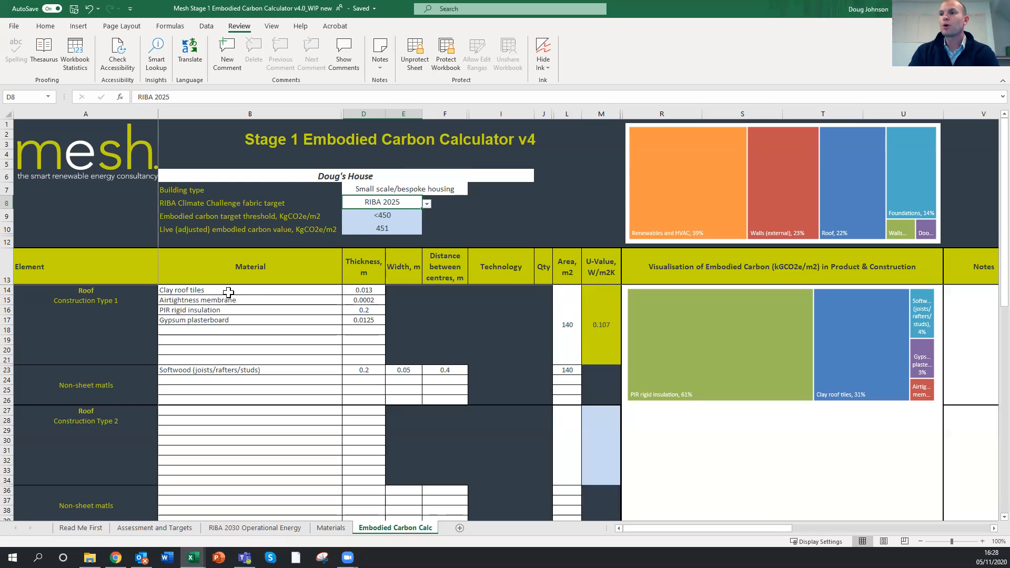
Examine the material breakdown chart for roof construction type 1, starting from its clay roof tiles layer
click(253, 292)
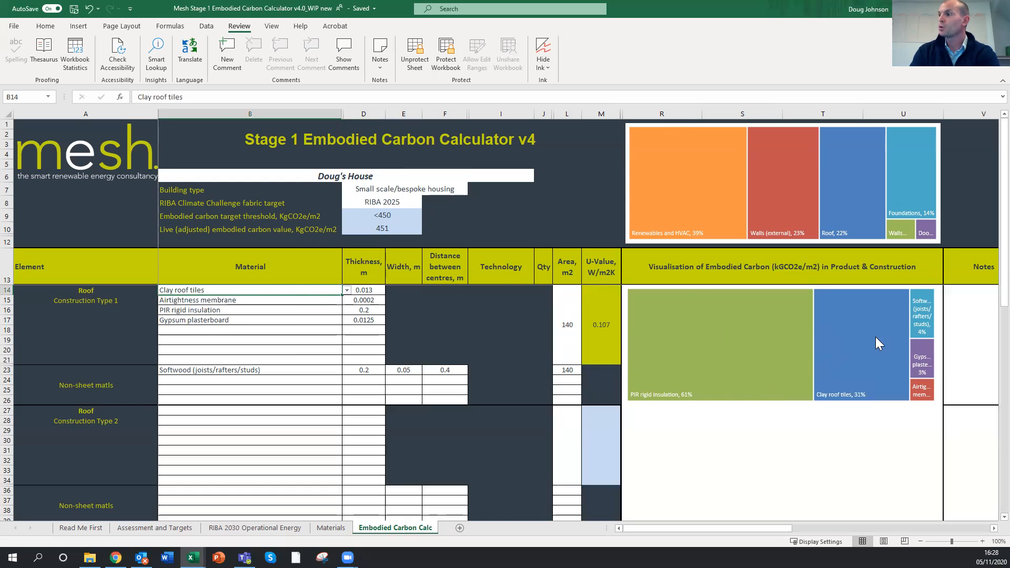
mouse_move(918, 348)
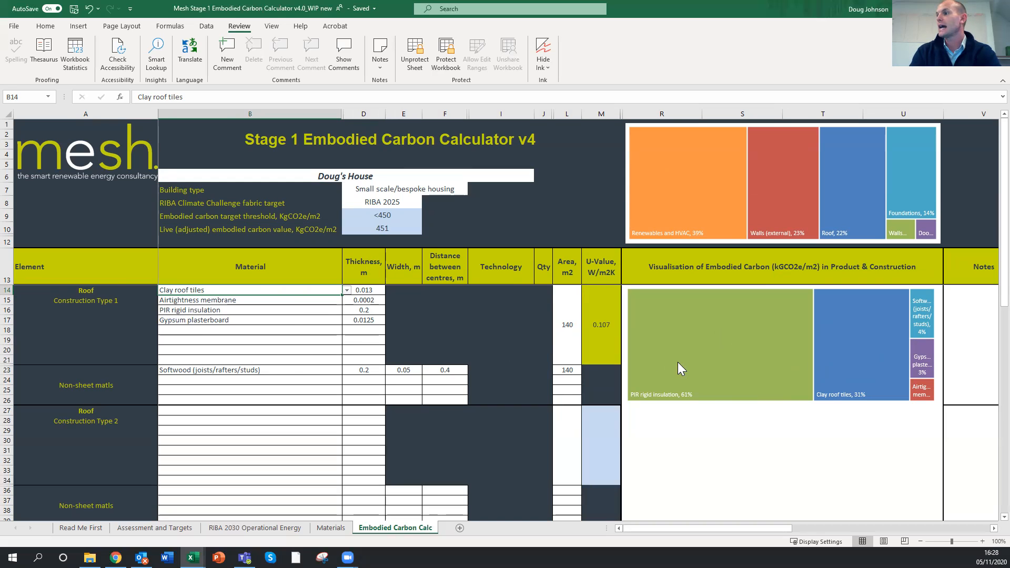
mouse_move(674, 373)
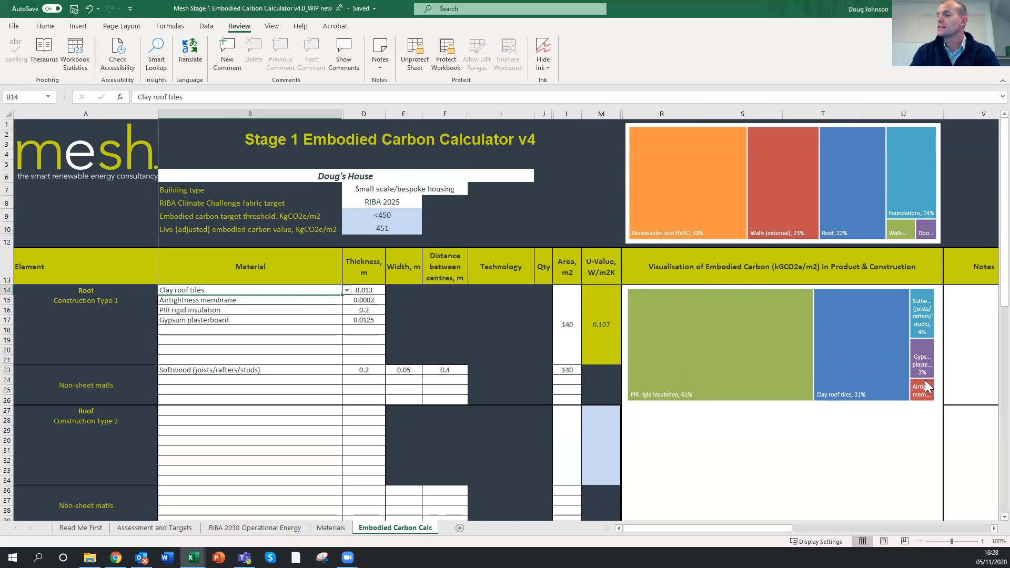
Replace the PIR rigid insulation layer in roof construction type 1 with Sheeps wool insulation
click(324, 311)
click(347, 310)
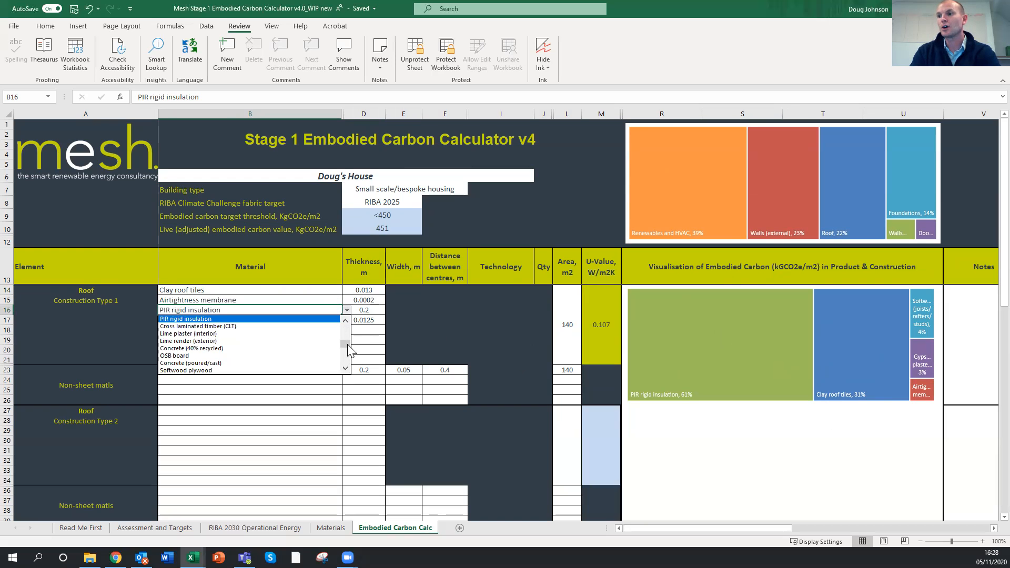
drag(348, 350, 346, 328)
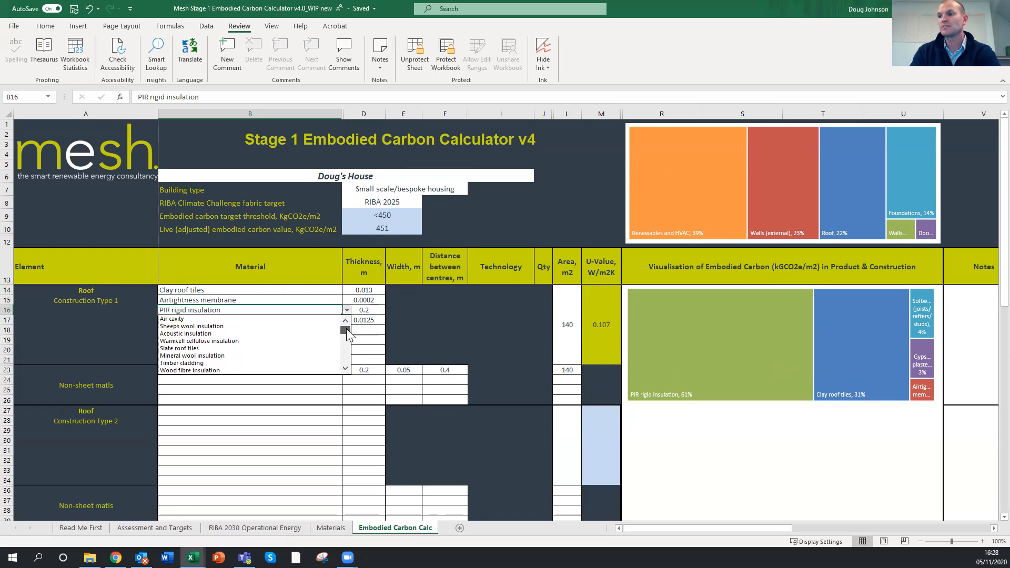
click(217, 327)
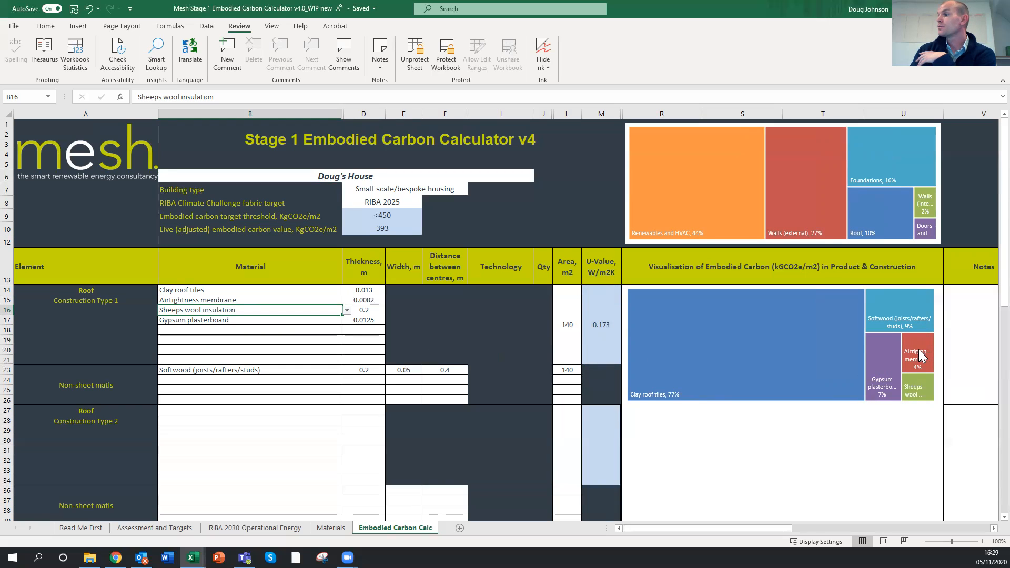
mouse_move(914, 383)
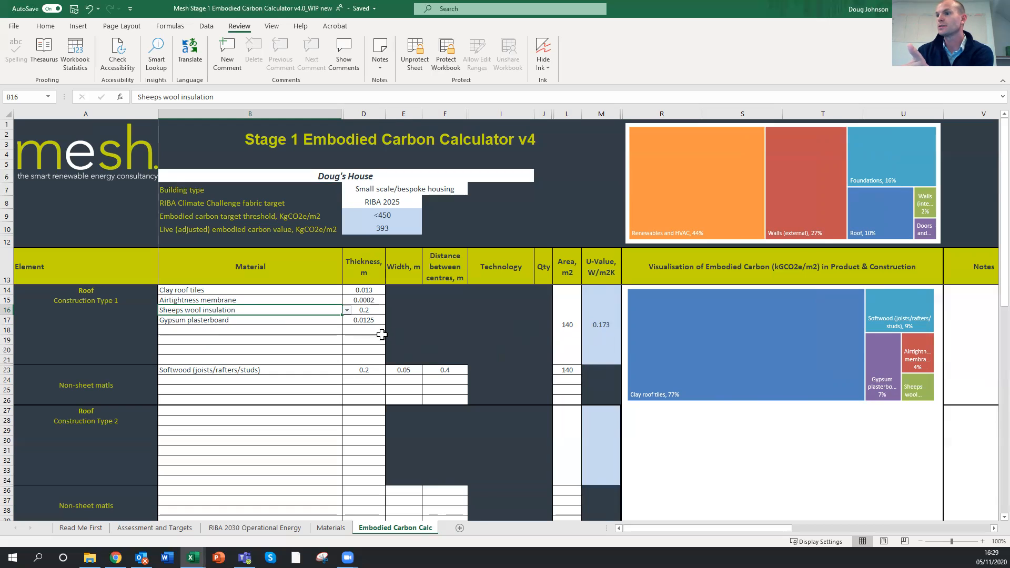
Set the thickness of the roof's sheeps wool insulation layer to 0.3 m
click(368, 310)
text(0.3)
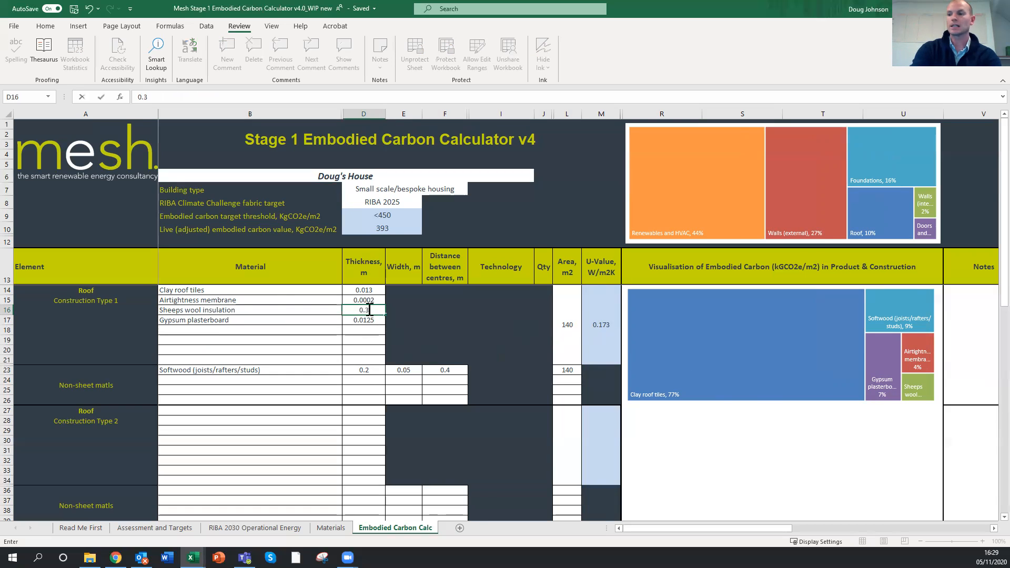
key(Return)
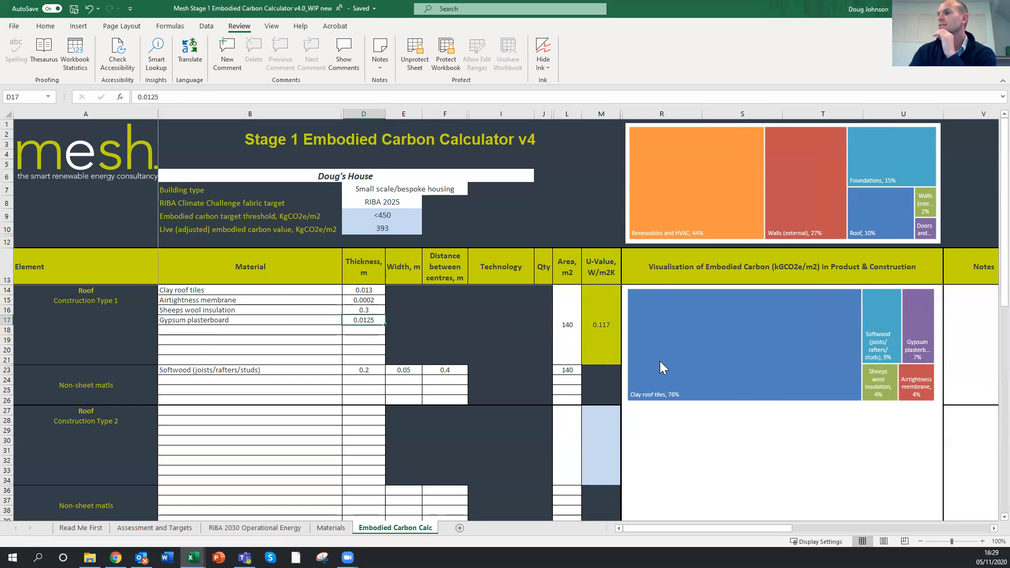
mouse_move(773, 389)
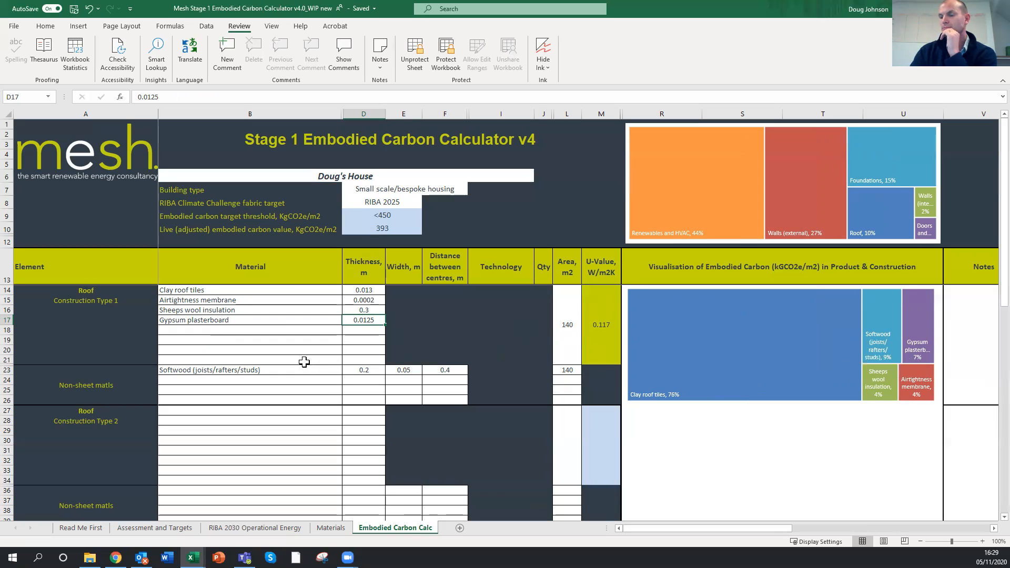
Look through the available material options for the roof's airtightness membrane layer without changing it, and check its thickness cell
click(335, 300)
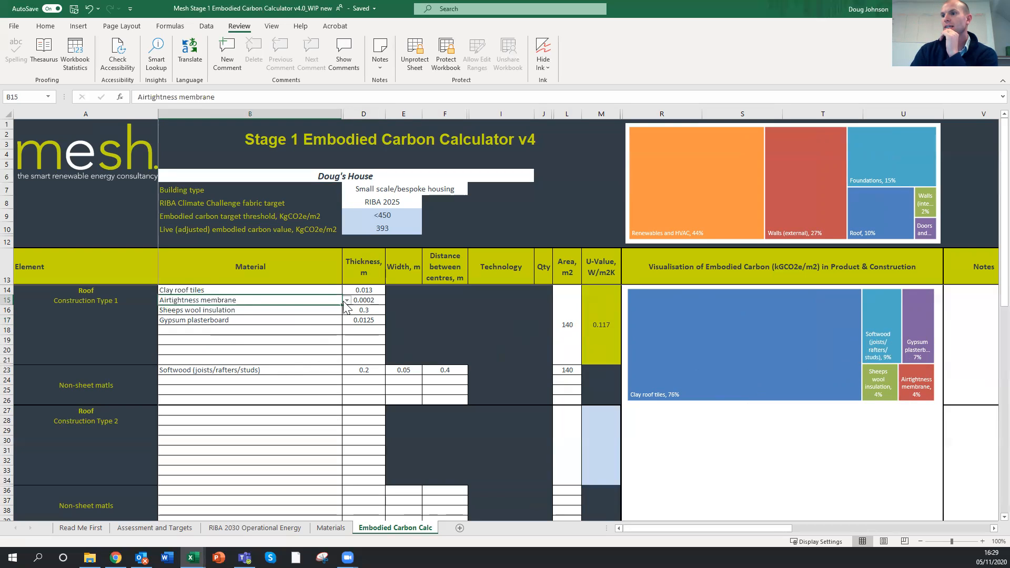
click(347, 301)
drag(346, 342, 346, 321)
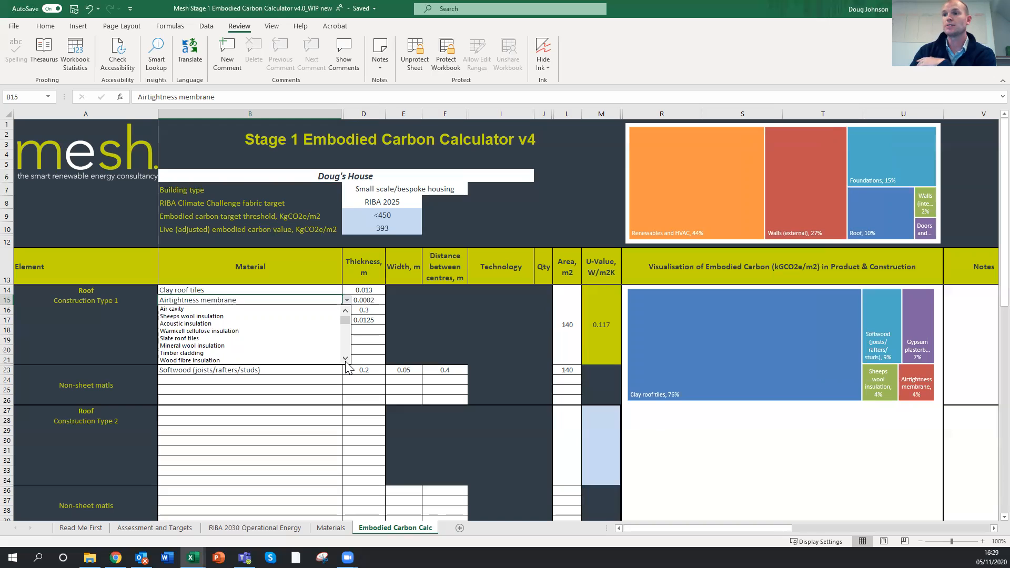
scroll(347, 362, down, 5)
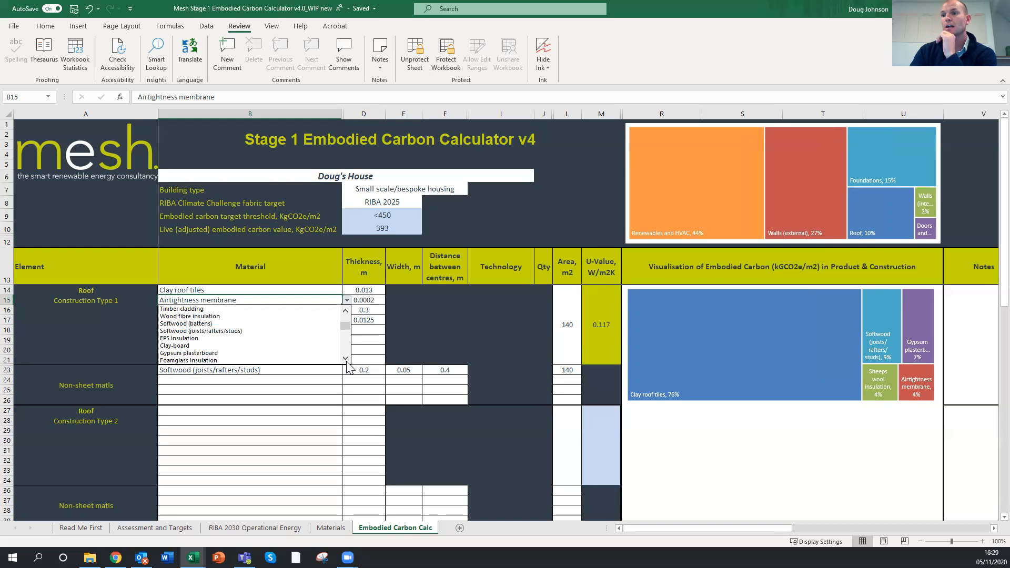
scroll(347, 364, down, 1)
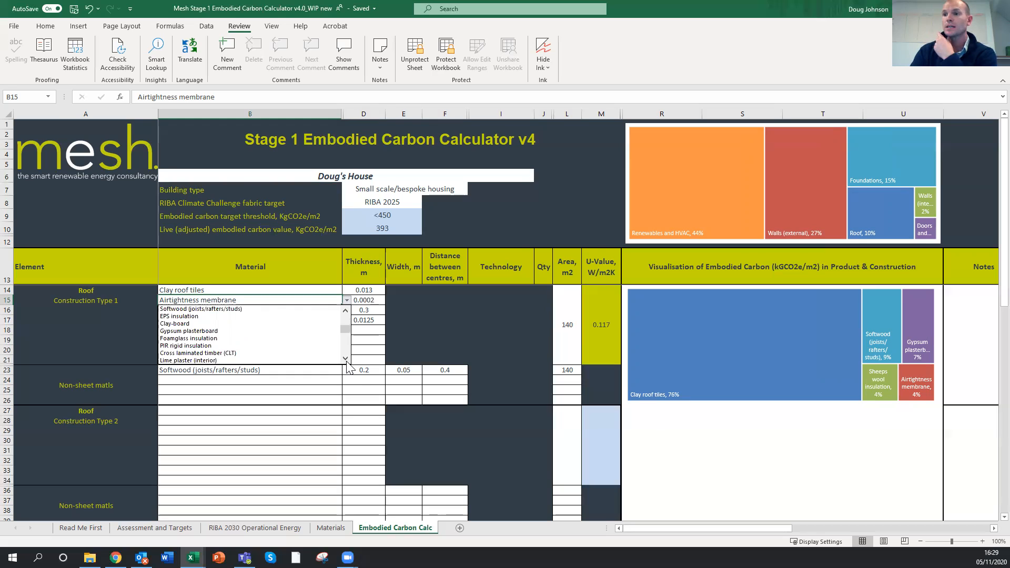
scroll(347, 363, down, 3)
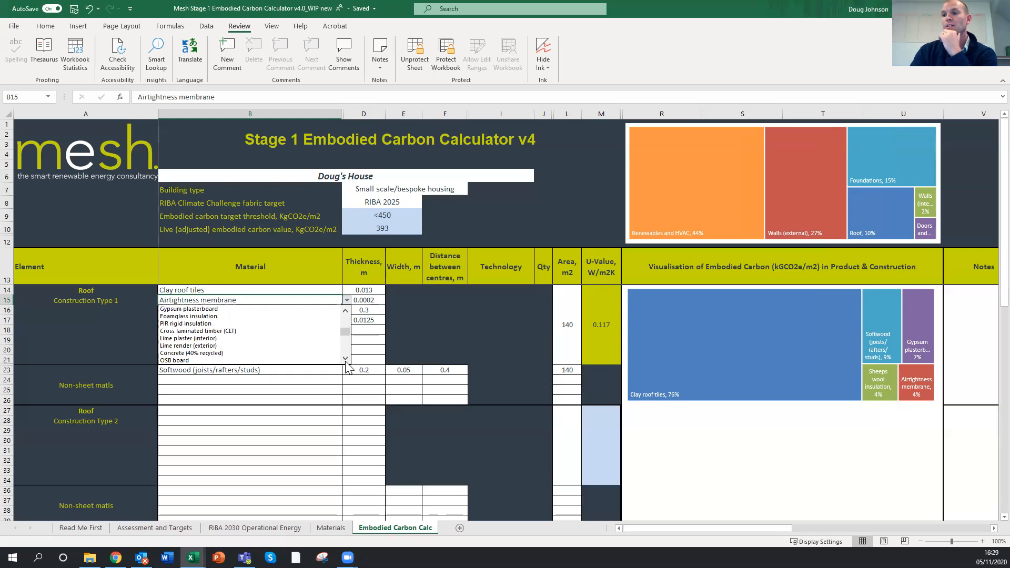
scroll(347, 363, down, 6)
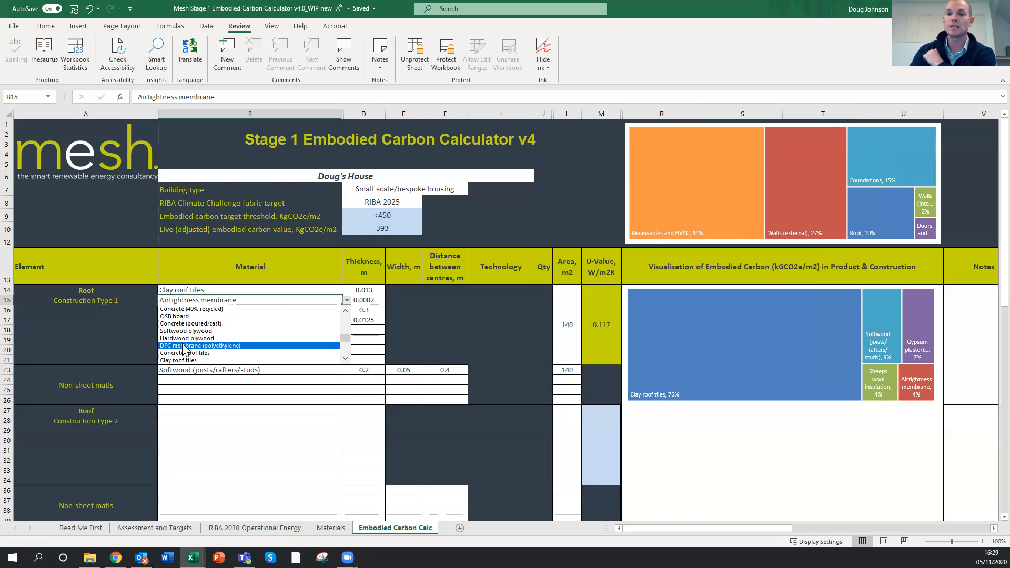
click(348, 360)
click(367, 341)
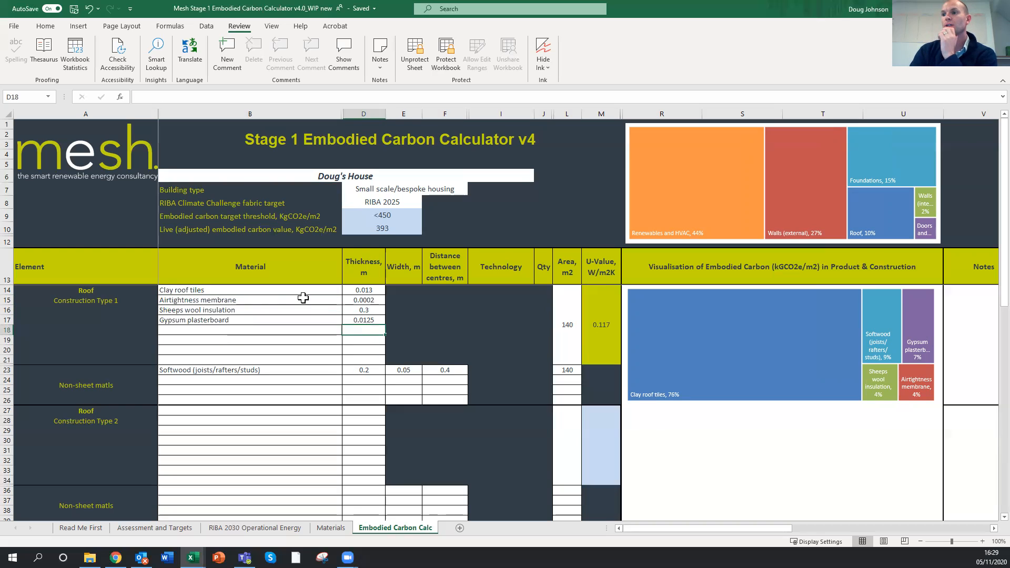
click(375, 303)
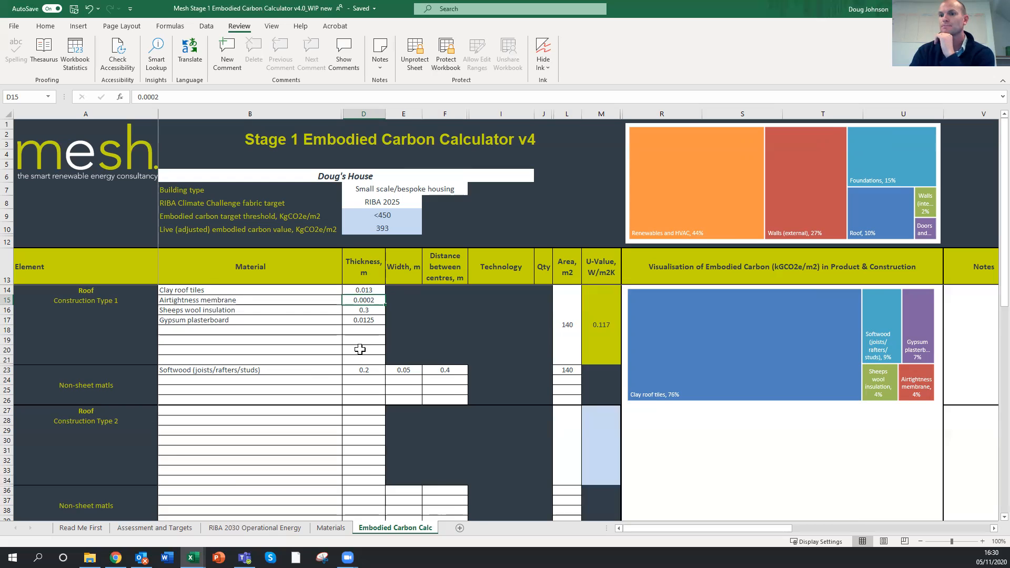
Examine the material layers and breakdown charts for construction type 1 of the external and internal walls
scroll(360, 350, down, 6)
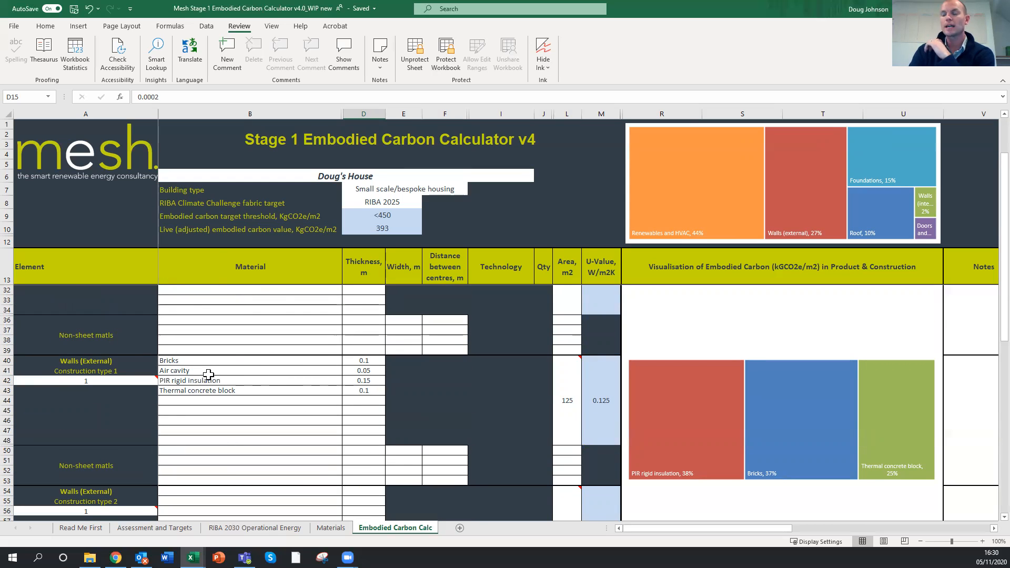
scroll(209, 382, down, 2)
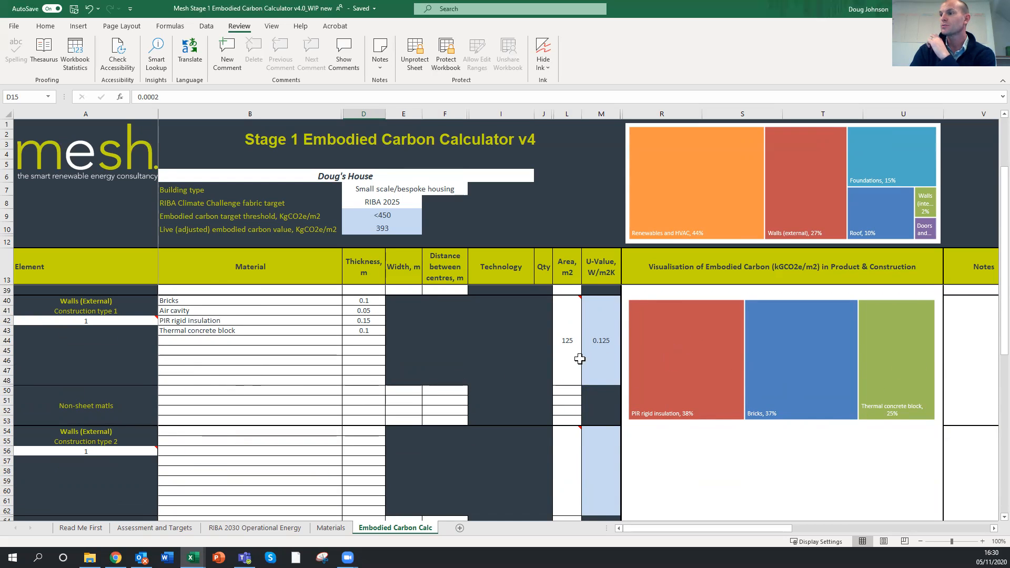
mouse_move(574, 361)
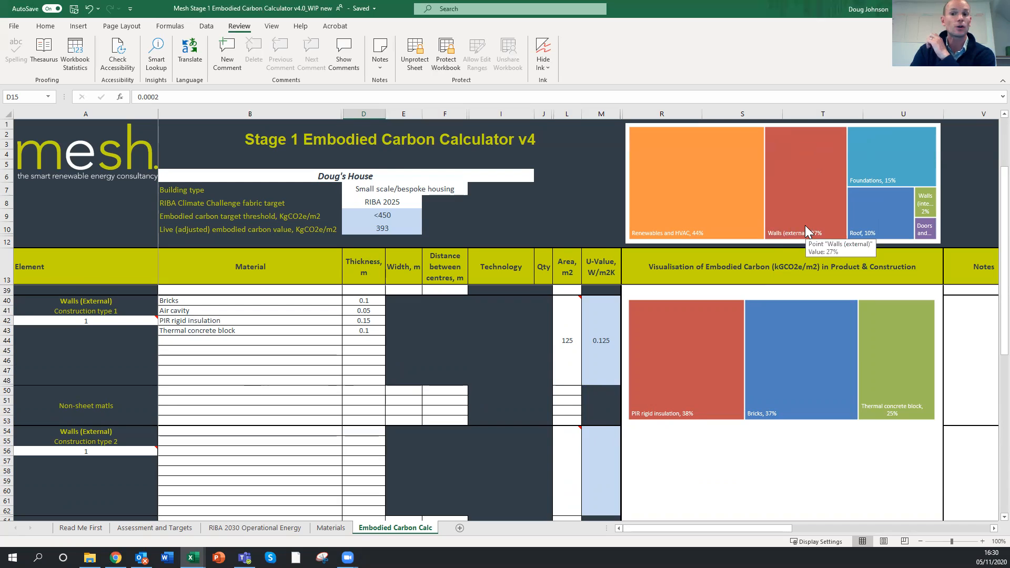
scroll(262, 377, down, 7)
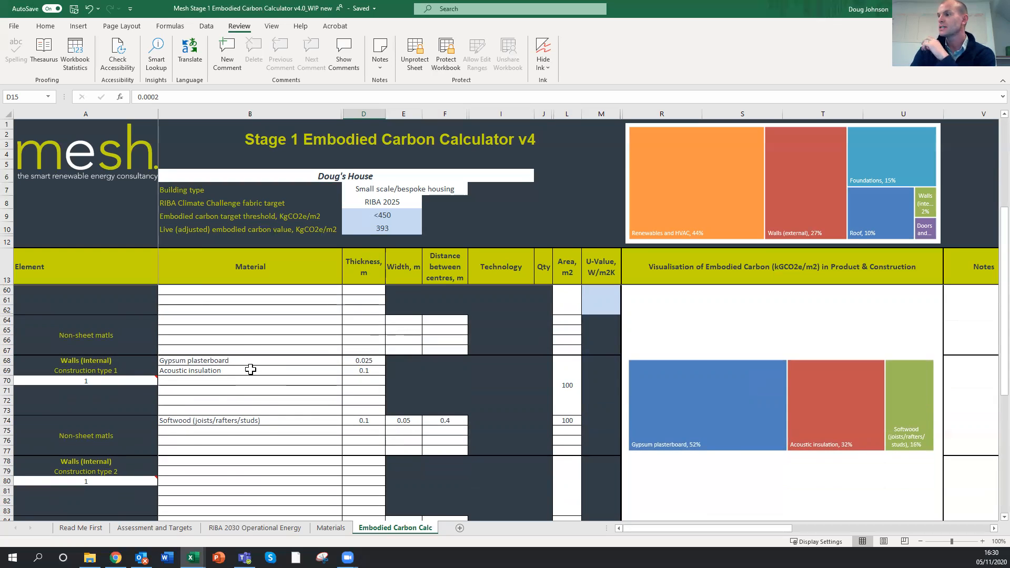
scroll(250, 370, down, 5)
scroll(251, 368, up, 3)
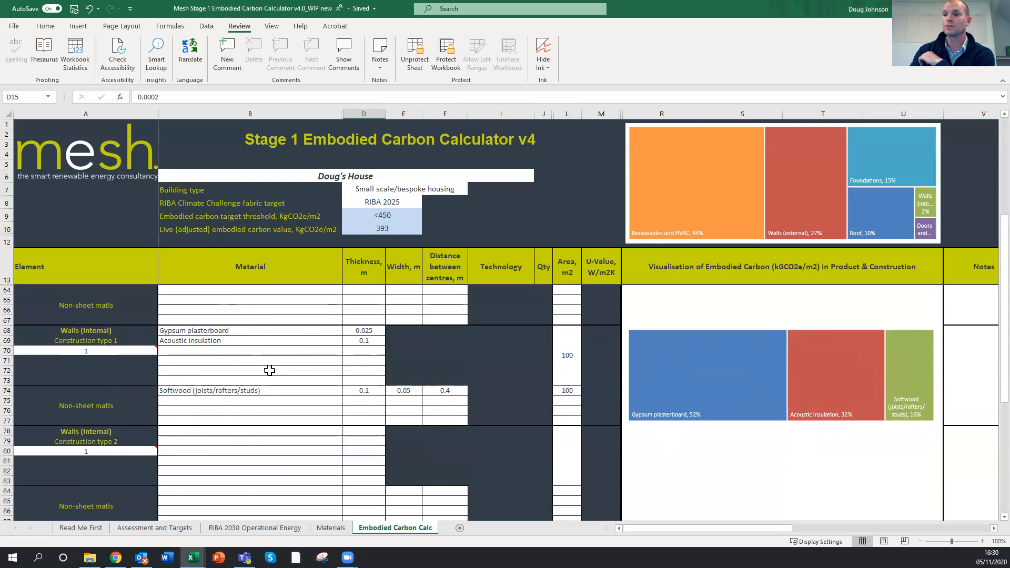
Set the area of the double-glazed Windows Type 1 to 30 m2 and check the doors and windows share of the overall breakdown
scroll(269, 371, down, 5)
scroll(268, 368, down, 2)
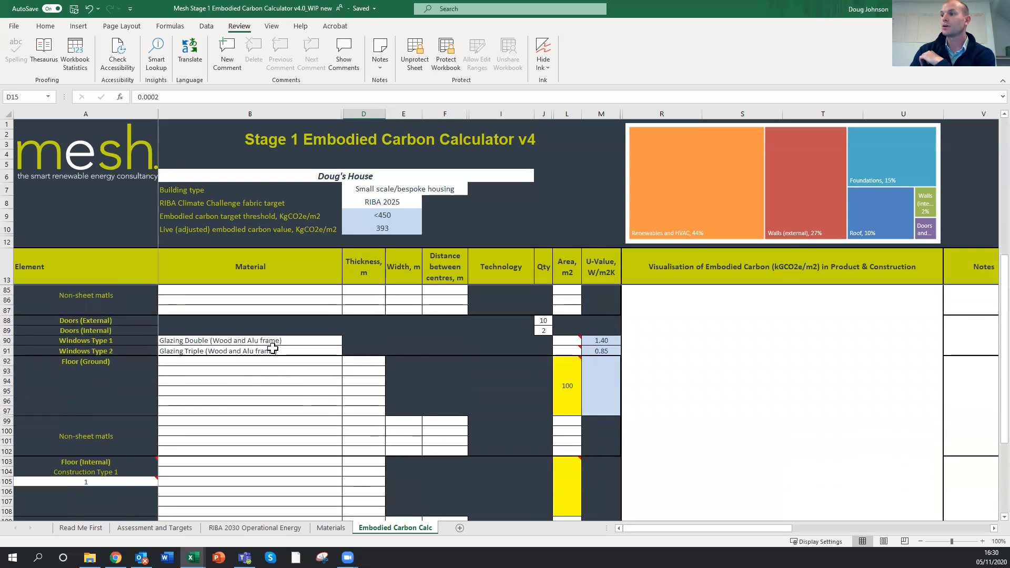
click(568, 341)
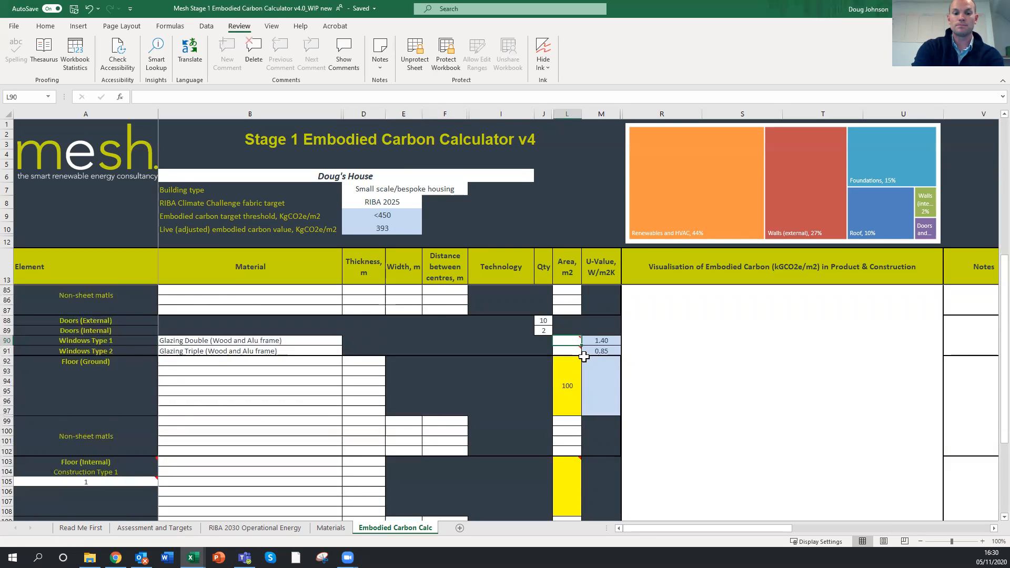
text(30)
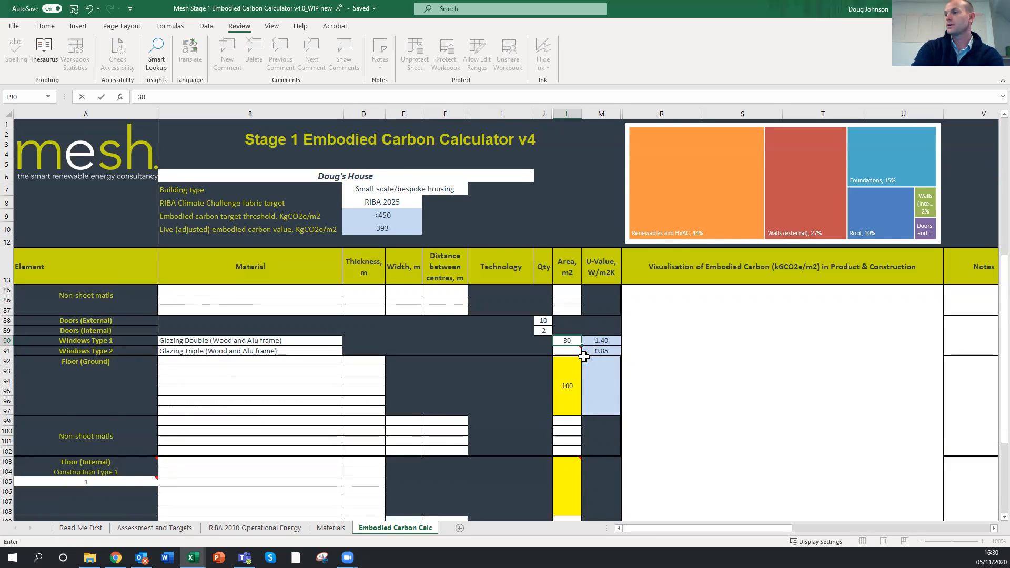
key(Return)
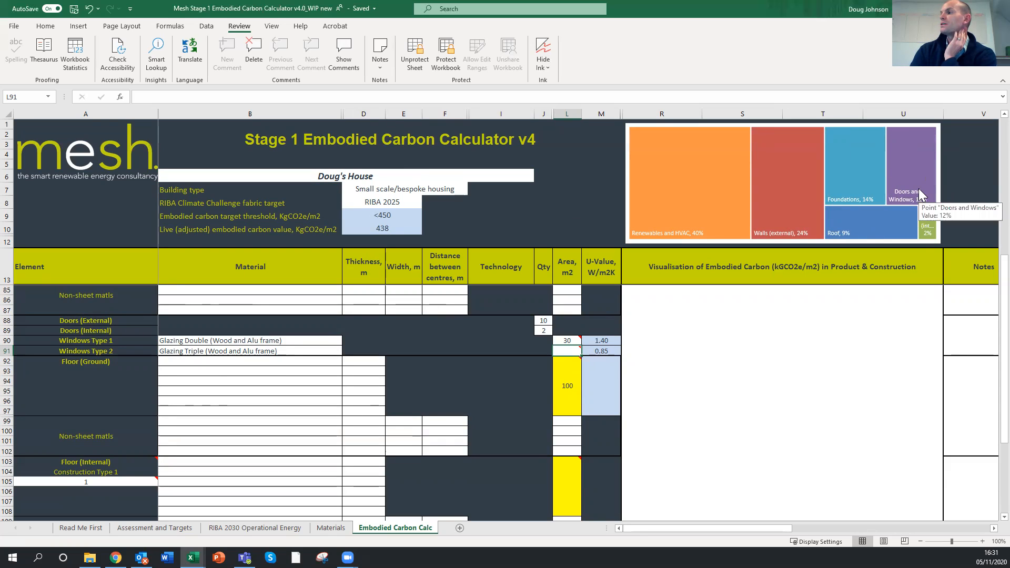
mouse_move(919, 199)
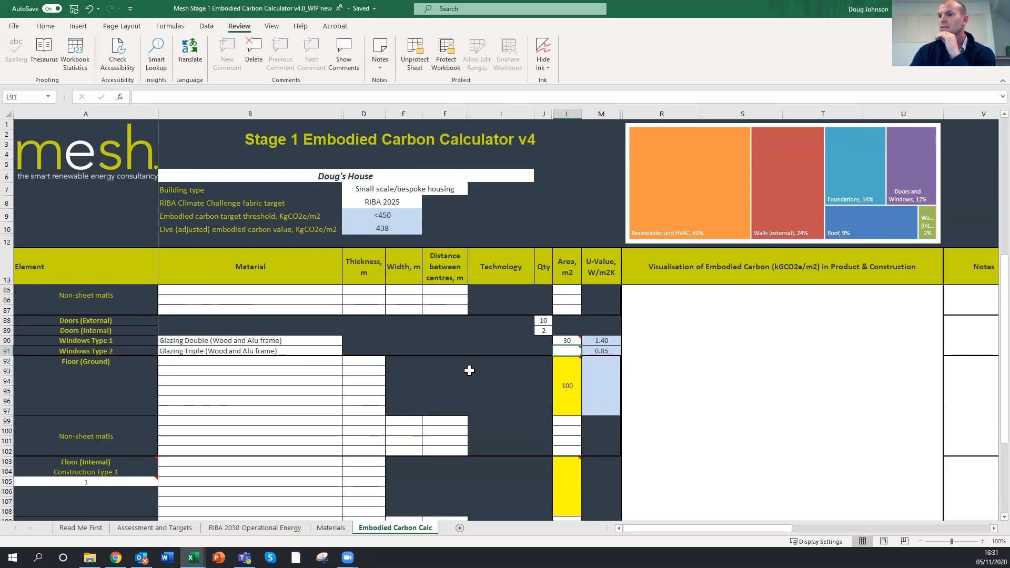
Change the heating and DHW system from ASHP to Gas Boiler
scroll(469, 371, down, 4)
scroll(470, 370, down, 7)
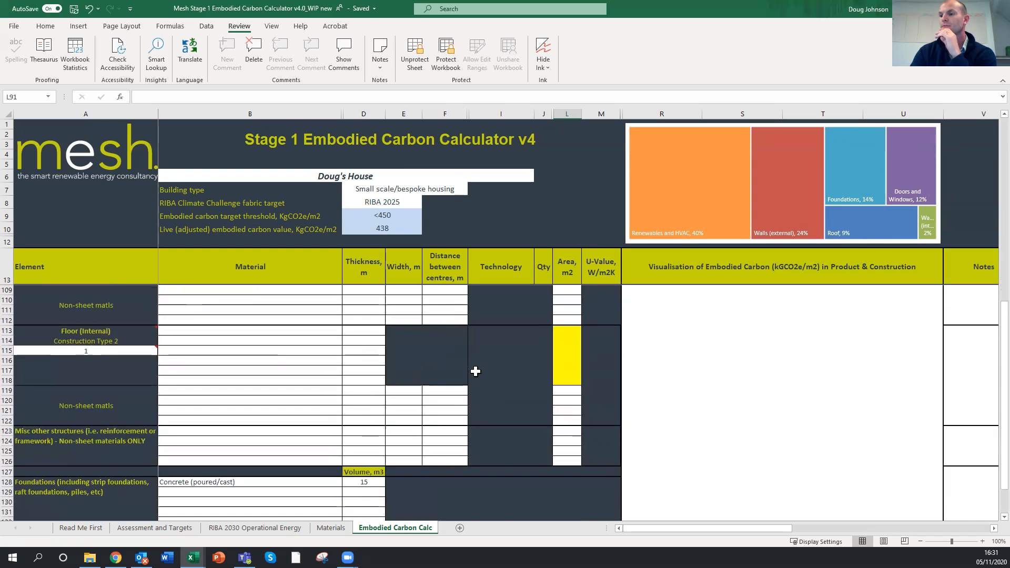
scroll(475, 372, down, 2)
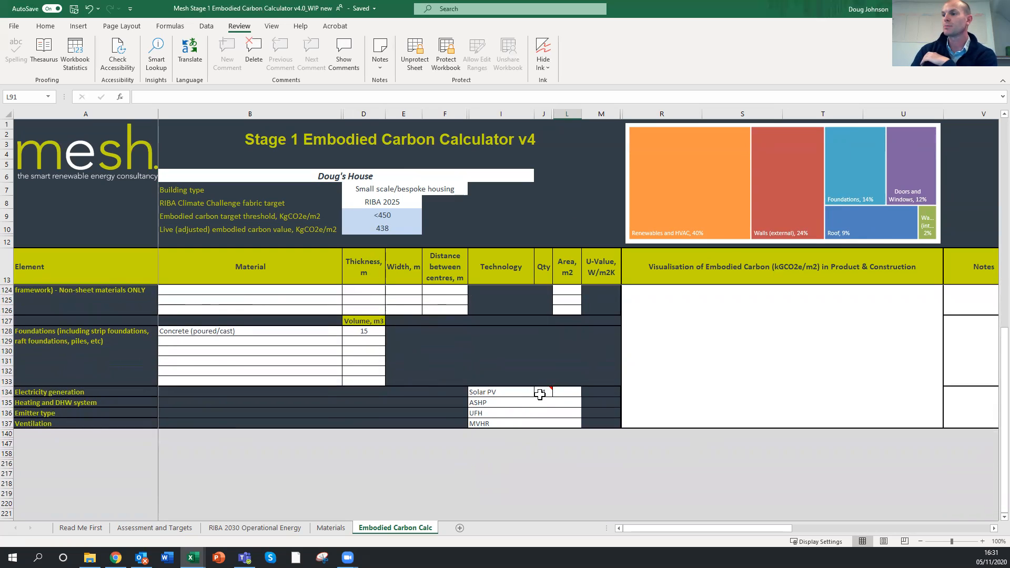
click(500, 402)
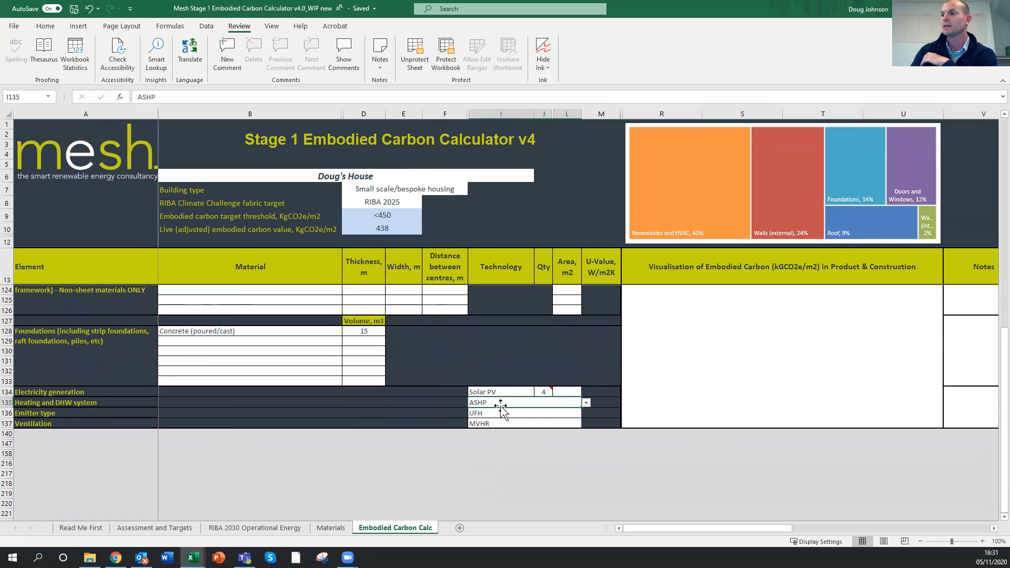
click(587, 403)
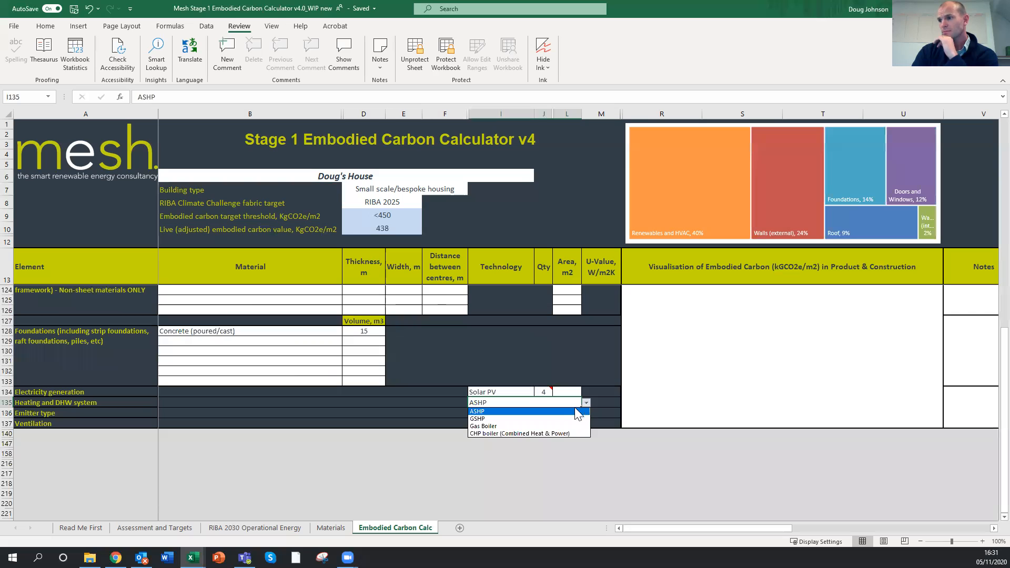
click(518, 428)
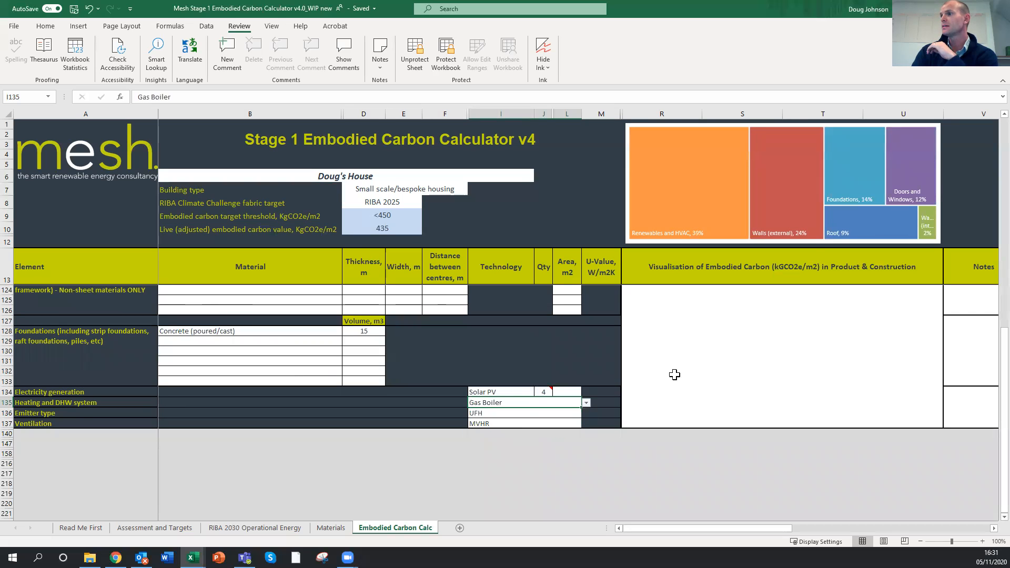
mouse_move(665, 189)
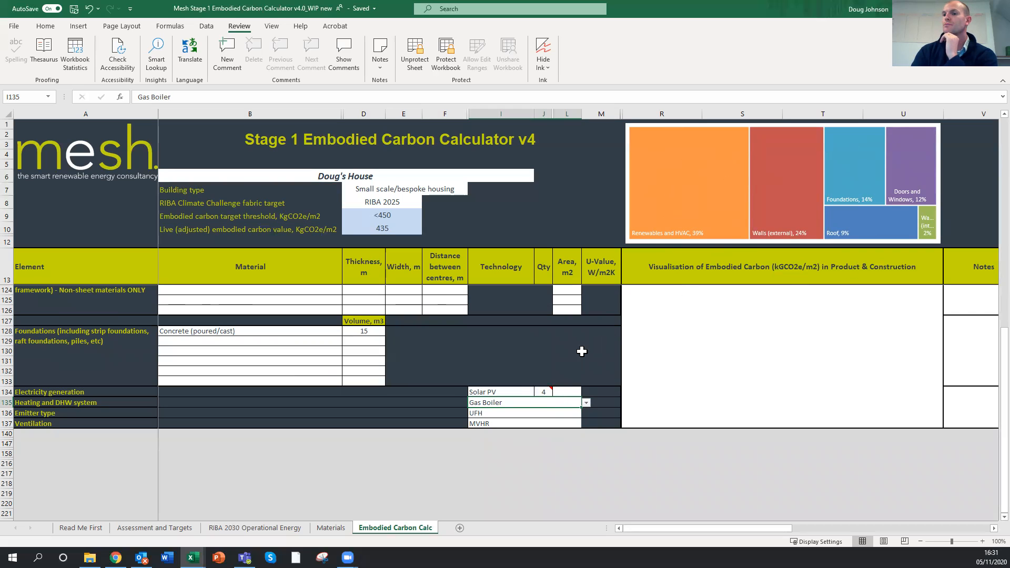
Switch the ventilation system to Mechanical ventilation only and back to MVHR
click(539, 416)
click(531, 424)
click(587, 425)
click(534, 440)
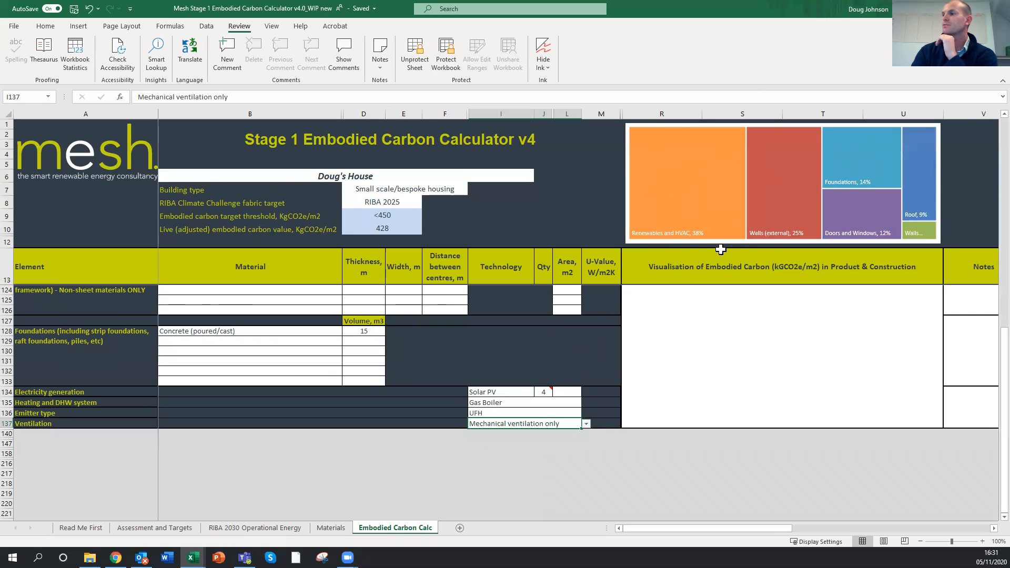
mouse_move(692, 171)
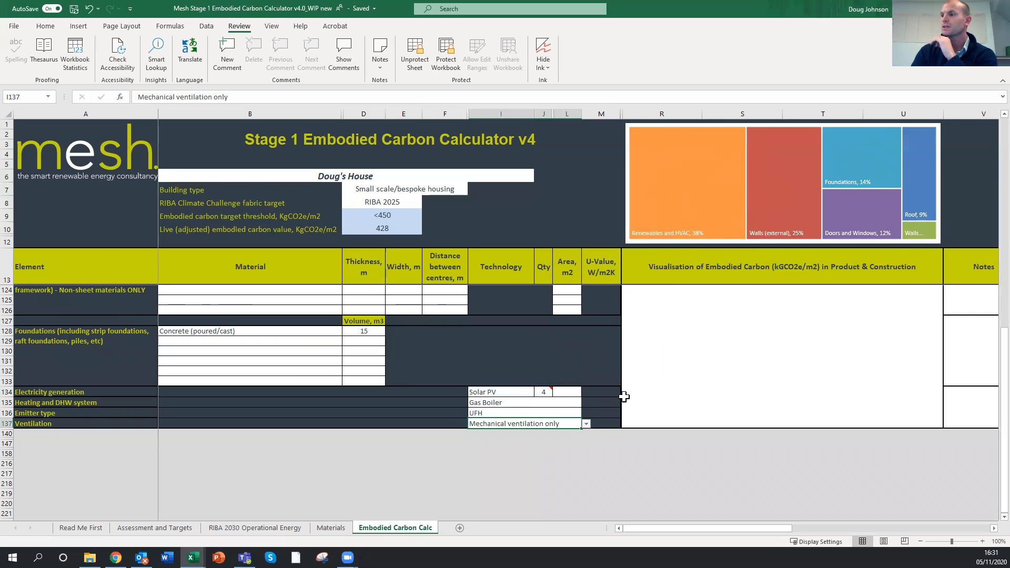
click(587, 425)
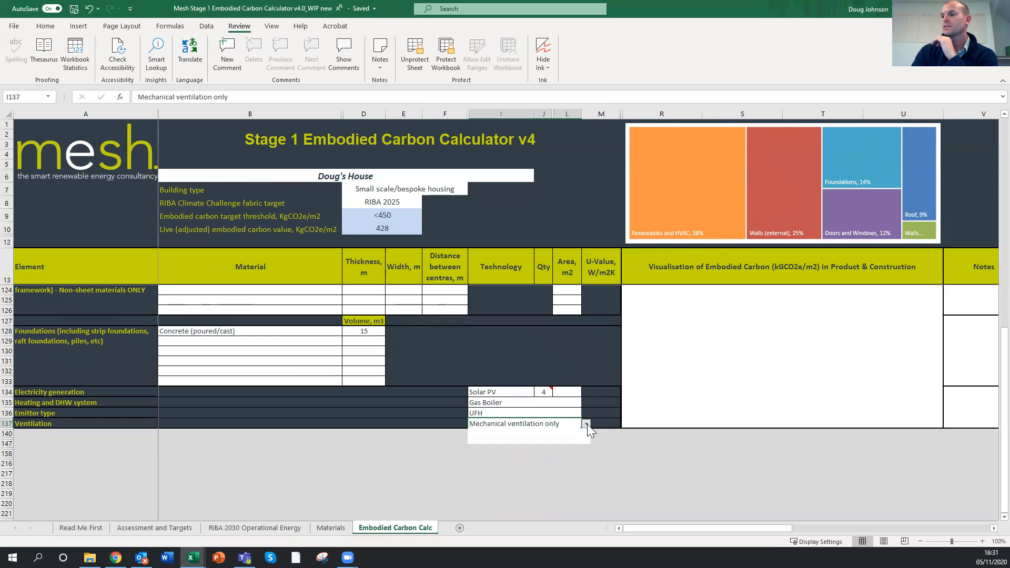
click(545, 432)
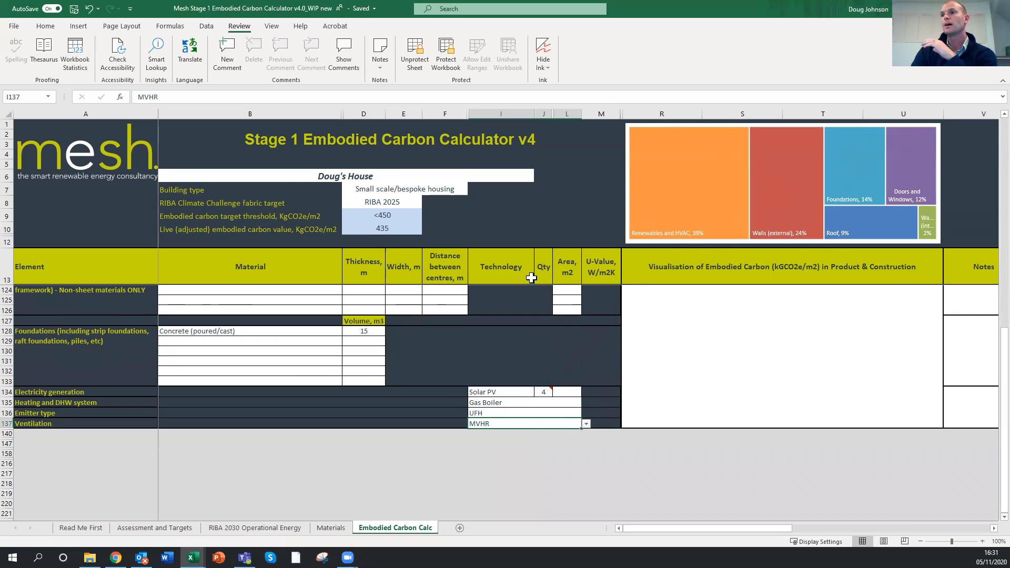
Return from the building services section to the wall construction sections of the calculator
scroll(532, 278, up, 14)
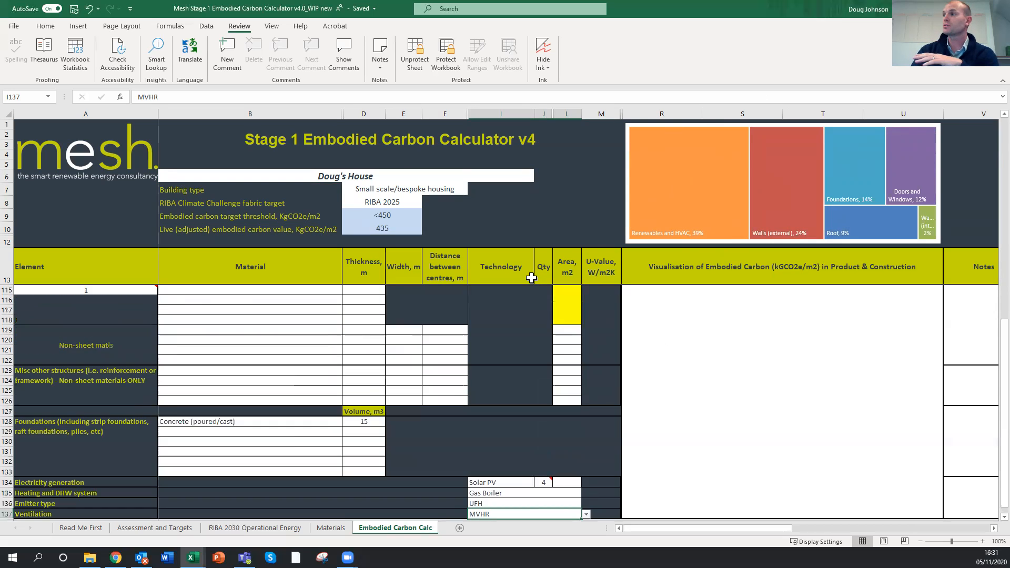
scroll(532, 278, up, 20)
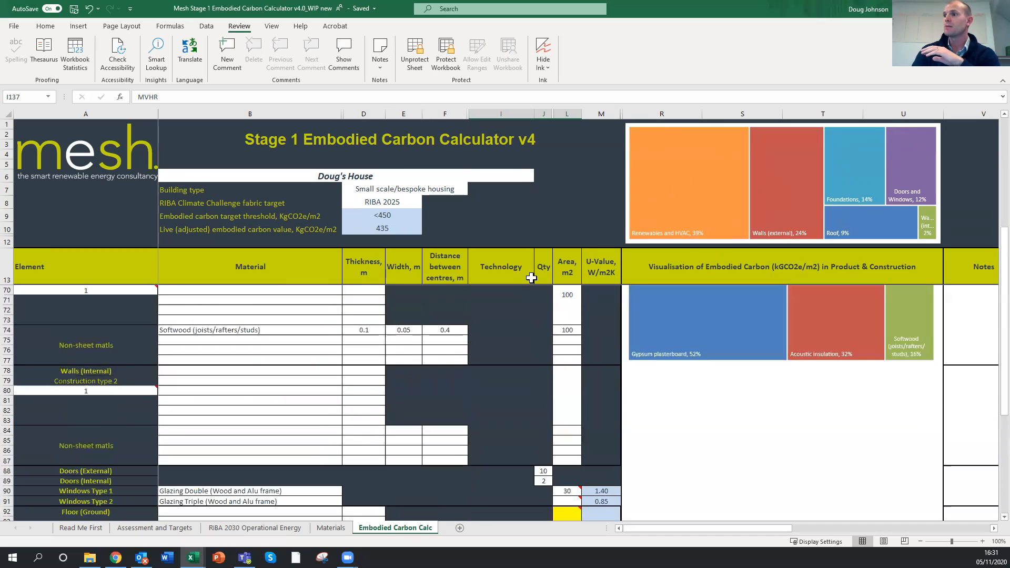